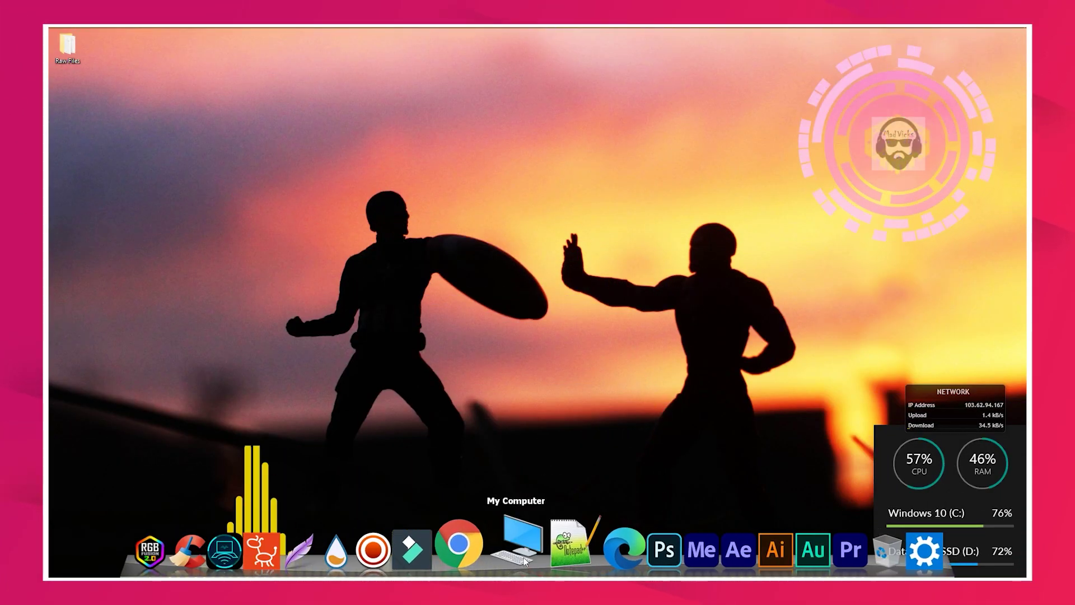
- Open Disk Management in Computer Management from This PC and select the C: and D: partitions for inspection
left_click(516, 547)
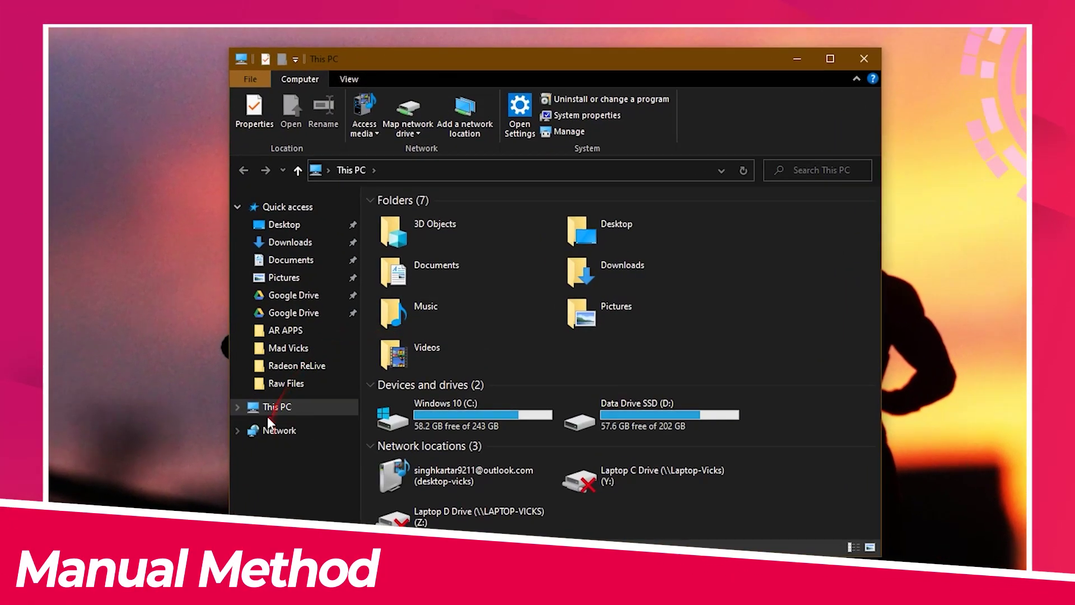
right_click(264, 413)
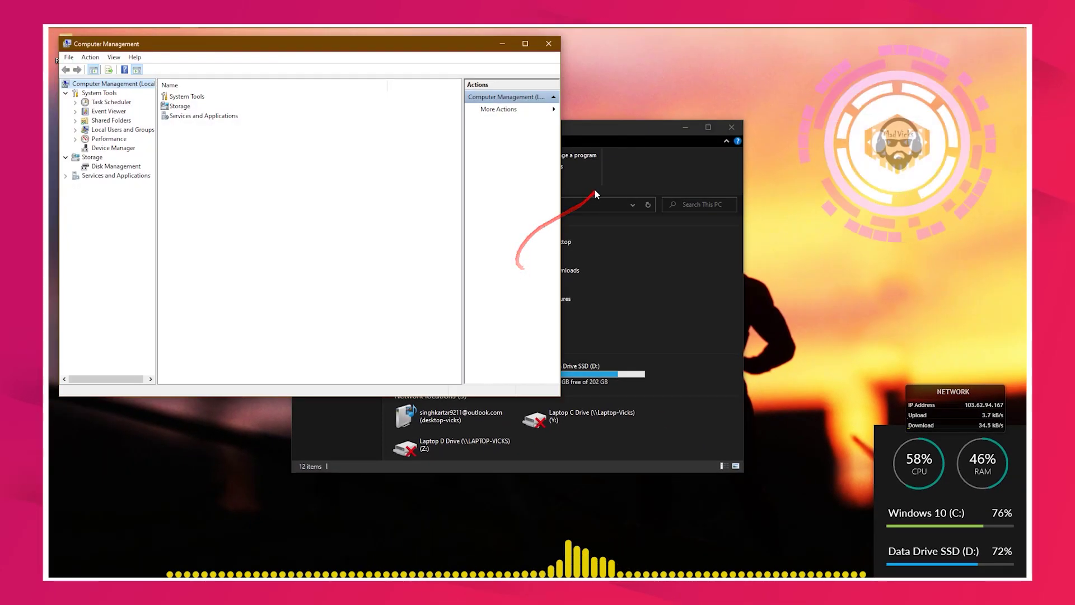
left_click(731, 127)
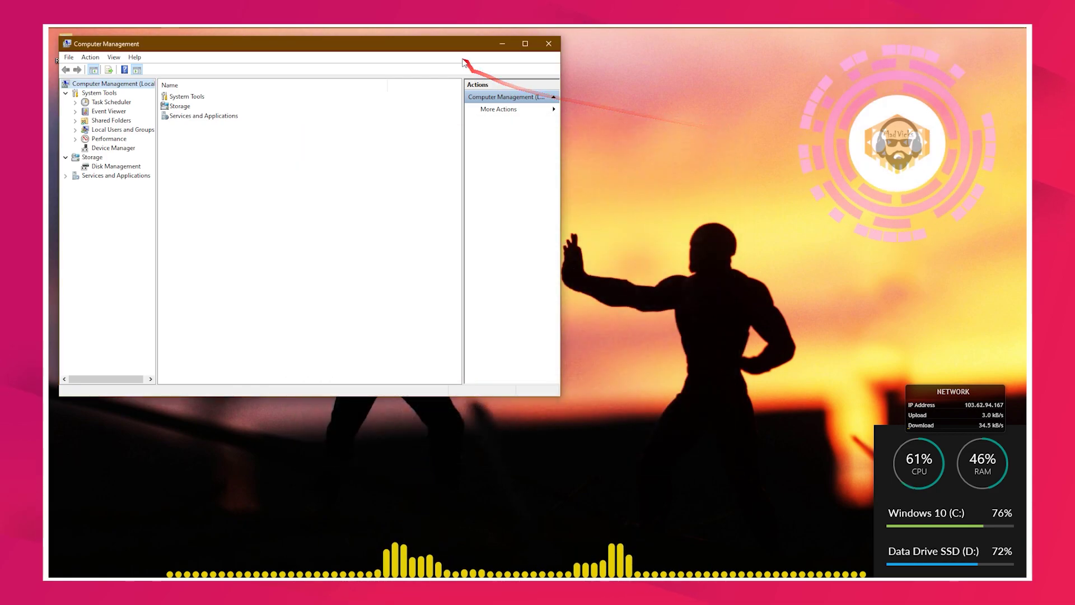
left_click_drag(452, 50, 668, 142)
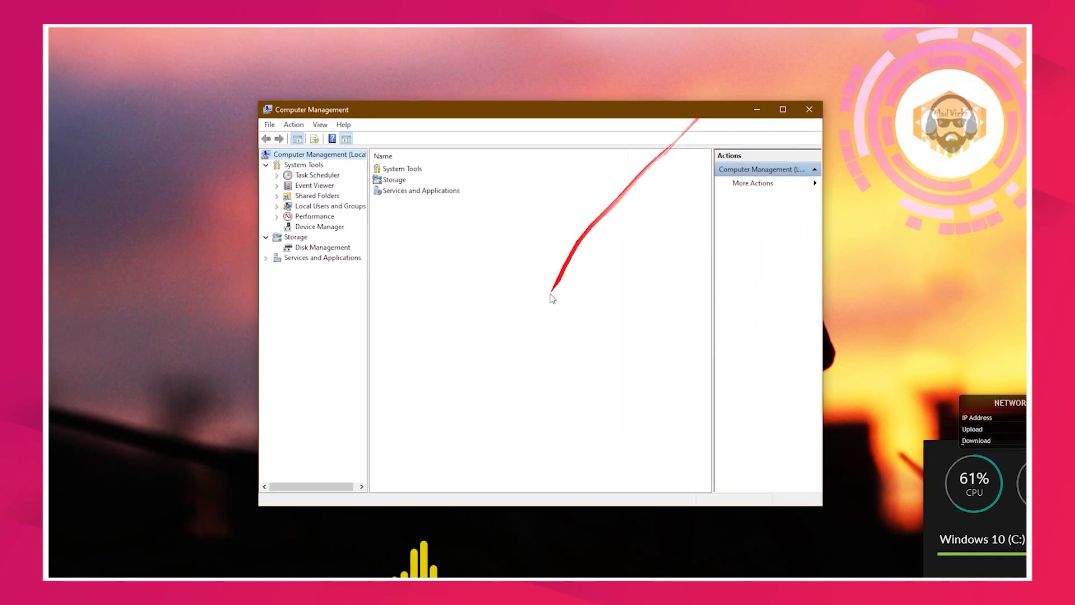
left_click(282, 235)
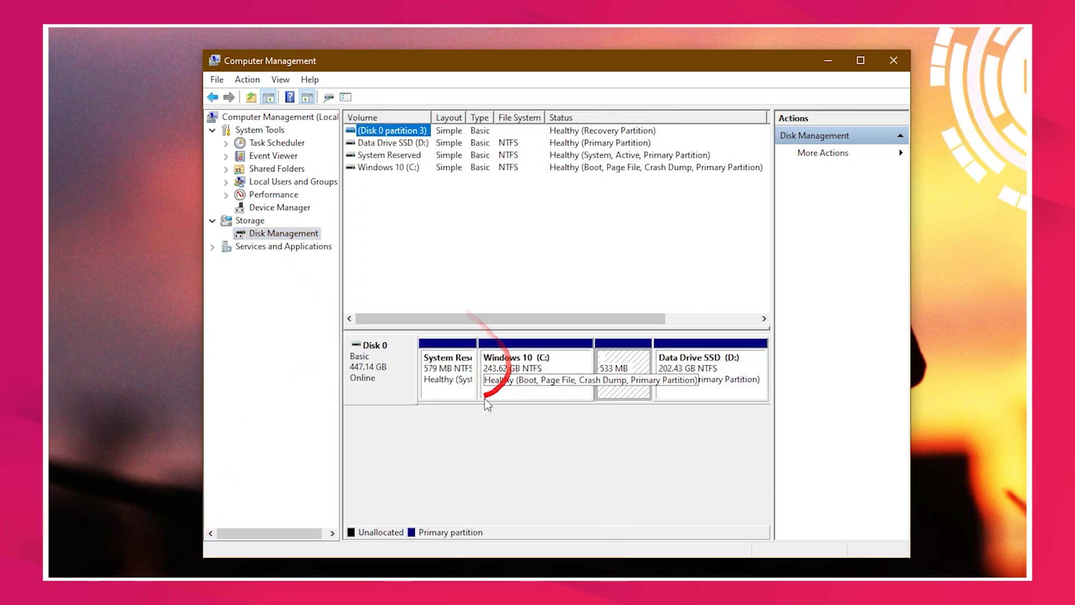
left_click(516, 389)
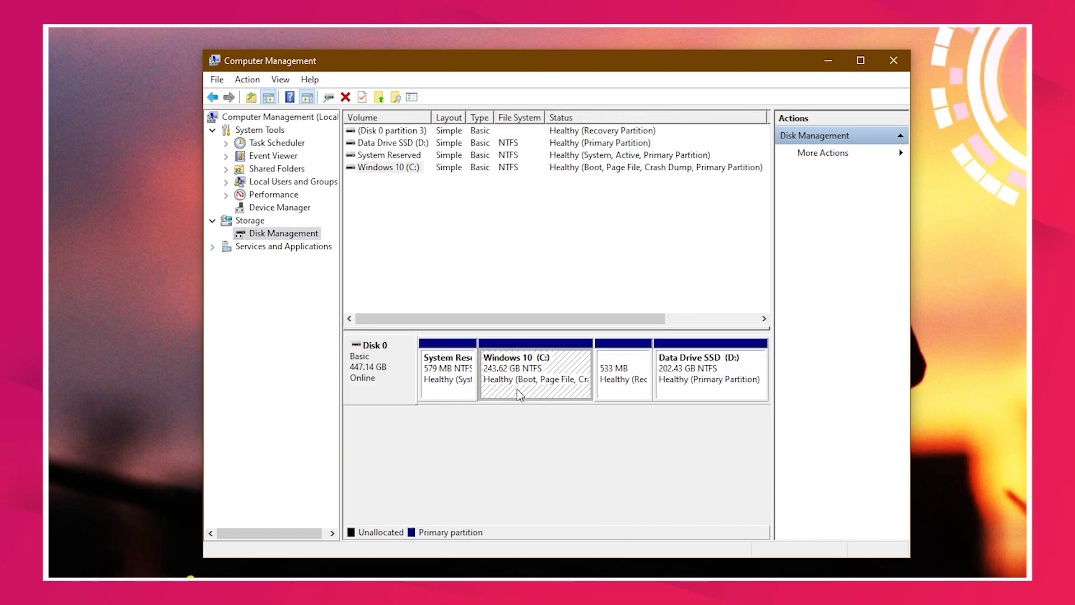
left_click(711, 387)
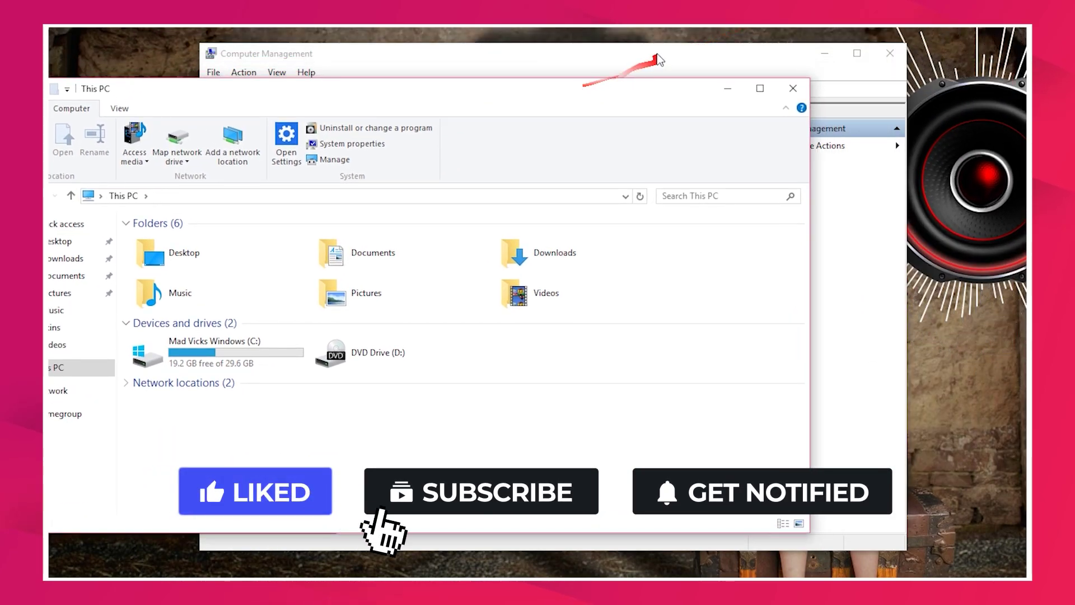
- Compare the drives in This PC with the Disk Management layout, leaving only the Computer Management window in view
left_click(783, 47)
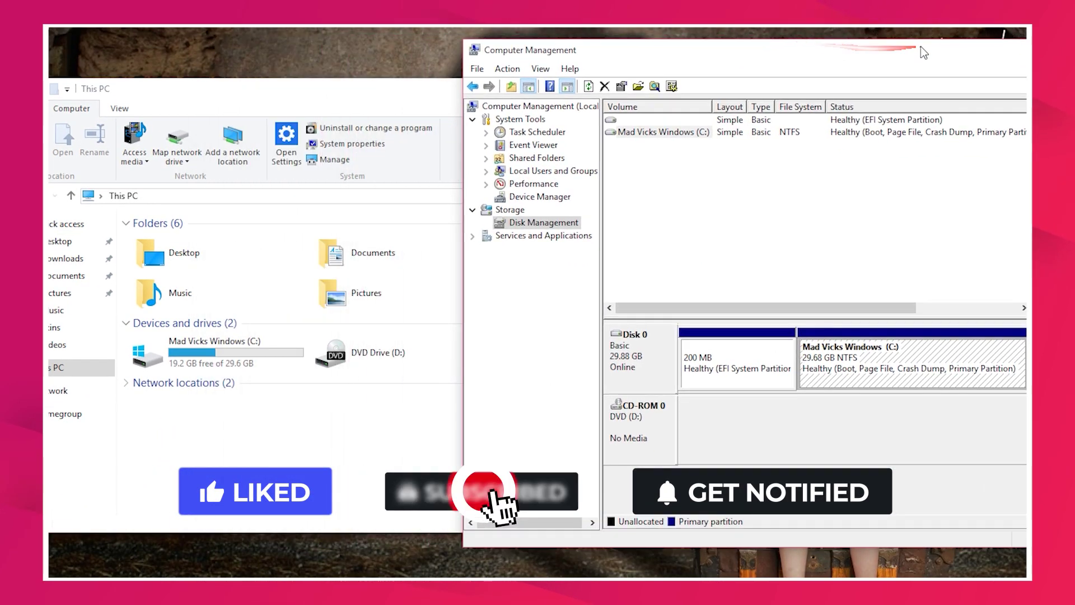
left_click(358, 431)
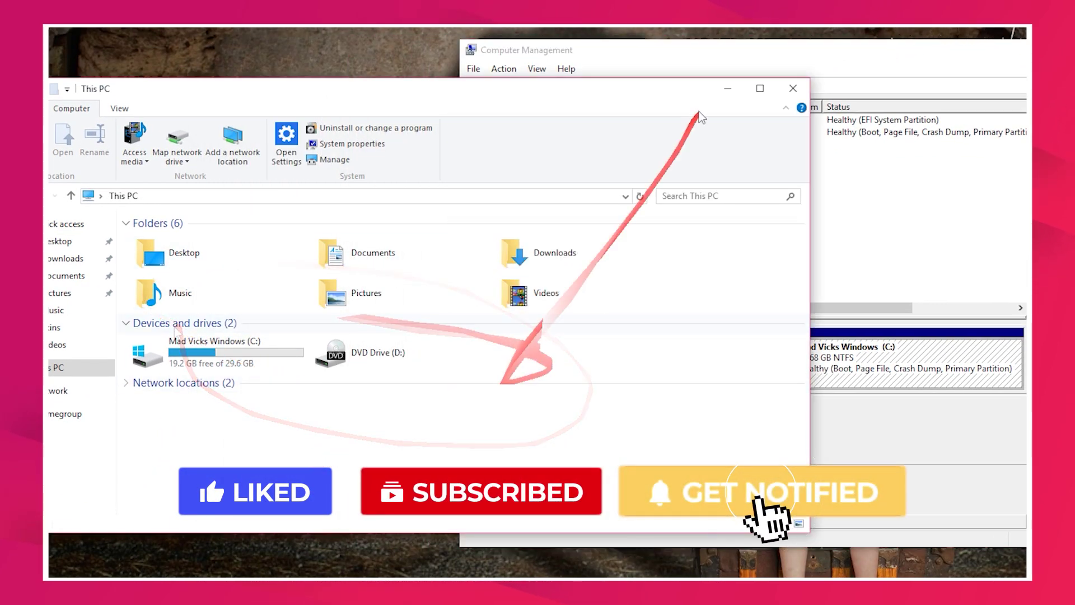
left_click(734, 88)
left_click_drag(898, 52, 647, 56)
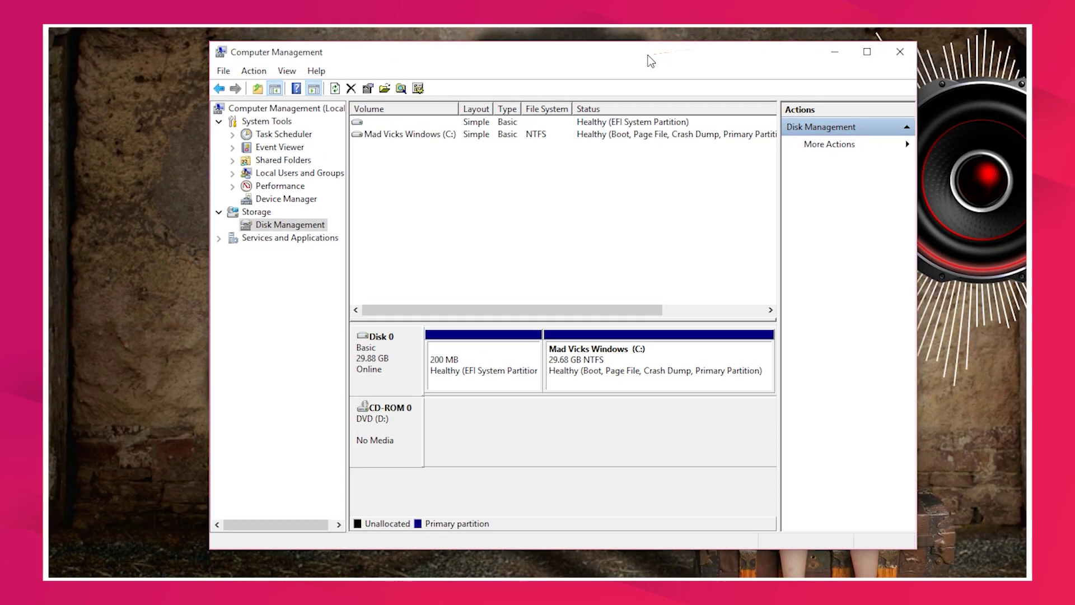
- Shrink the Mad Vicks Windows (C:) volume by 10240 MB
right_click(652, 352)
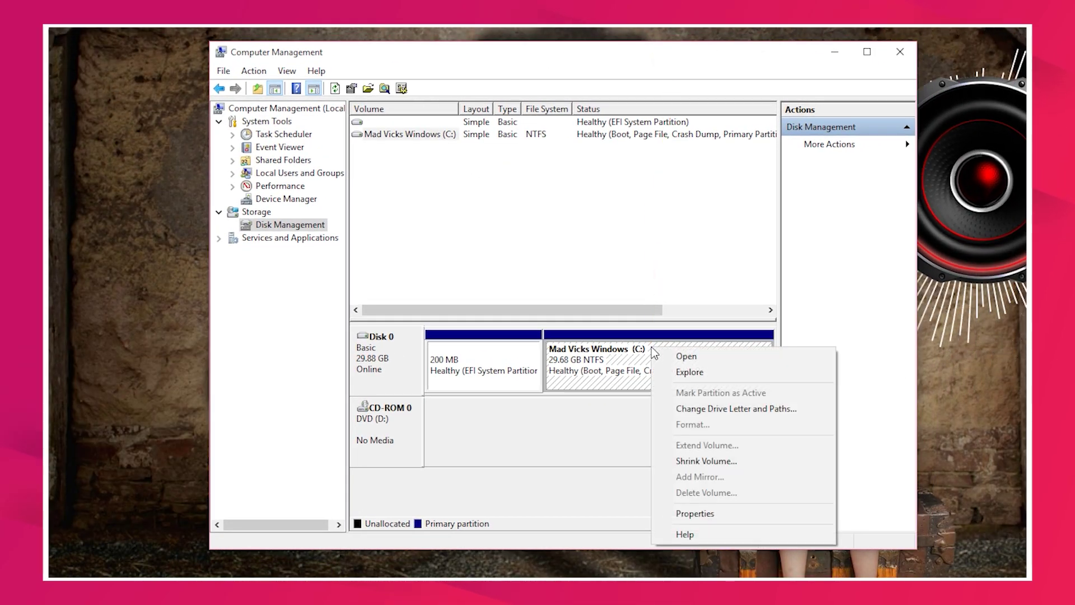
left_click(703, 461)
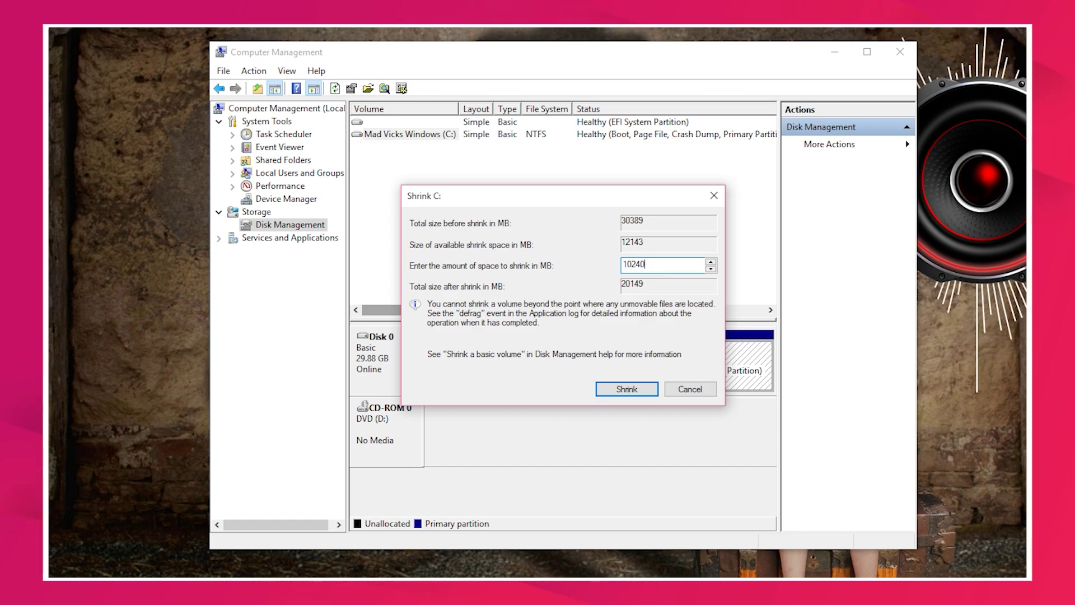
left_click(637, 390)
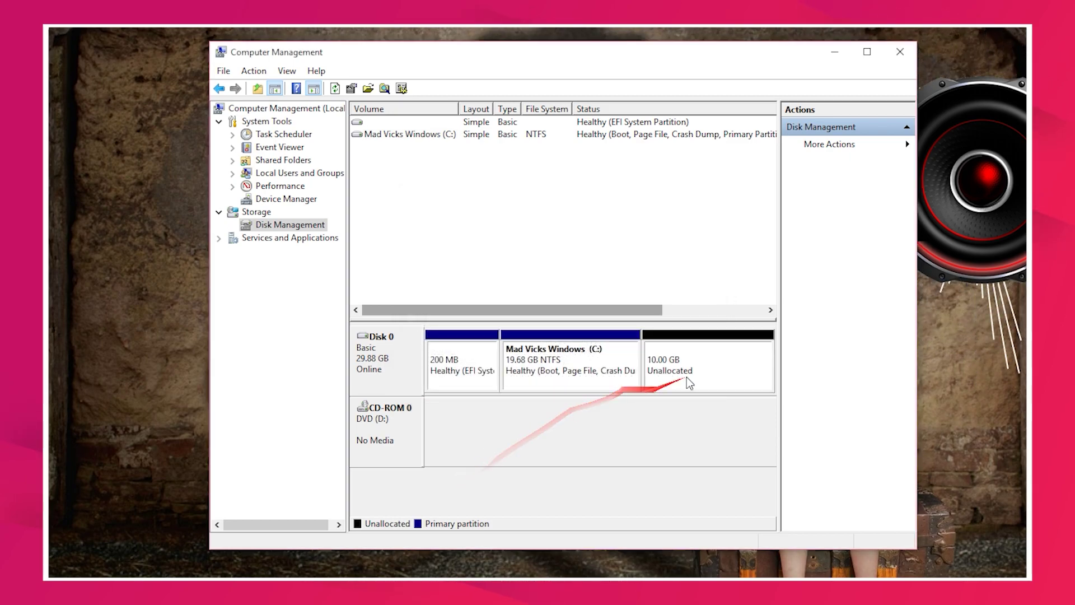
- Create a 10240 MB simple volume in the unallocated space with drive letter E, quick-formatted as NTFS and labelled Mad V
right_click(687, 376)
left_click(694, 382)
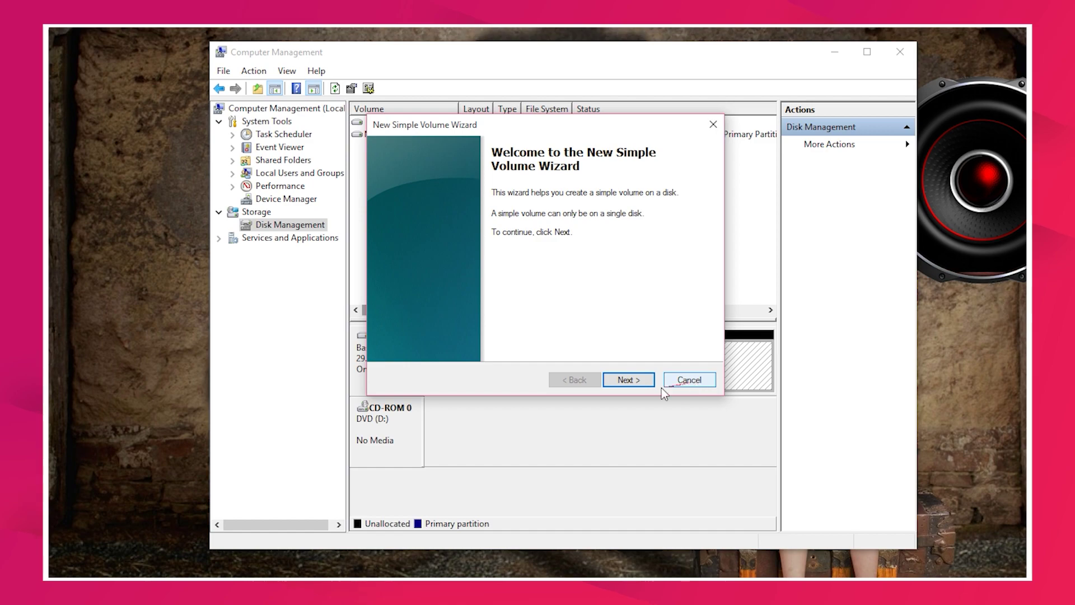
left_click(618, 380)
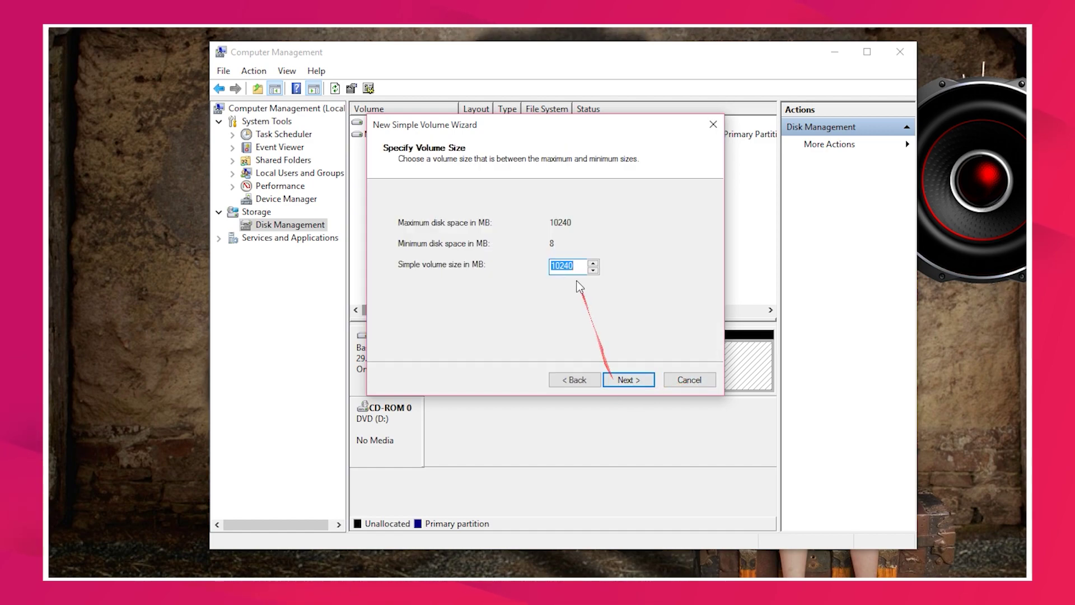
left_click(629, 386)
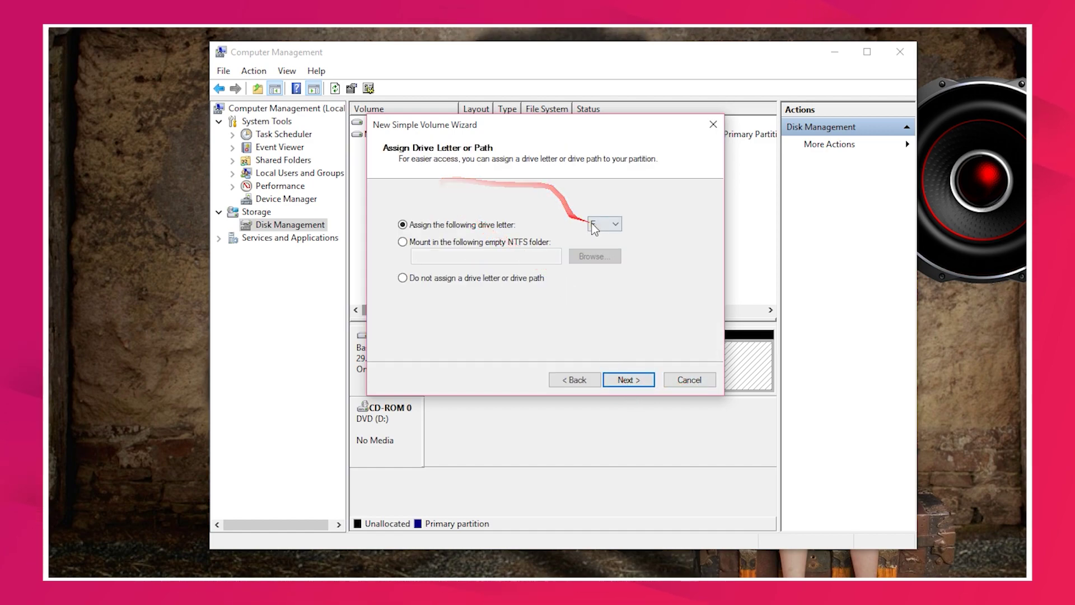
left_click(639, 382)
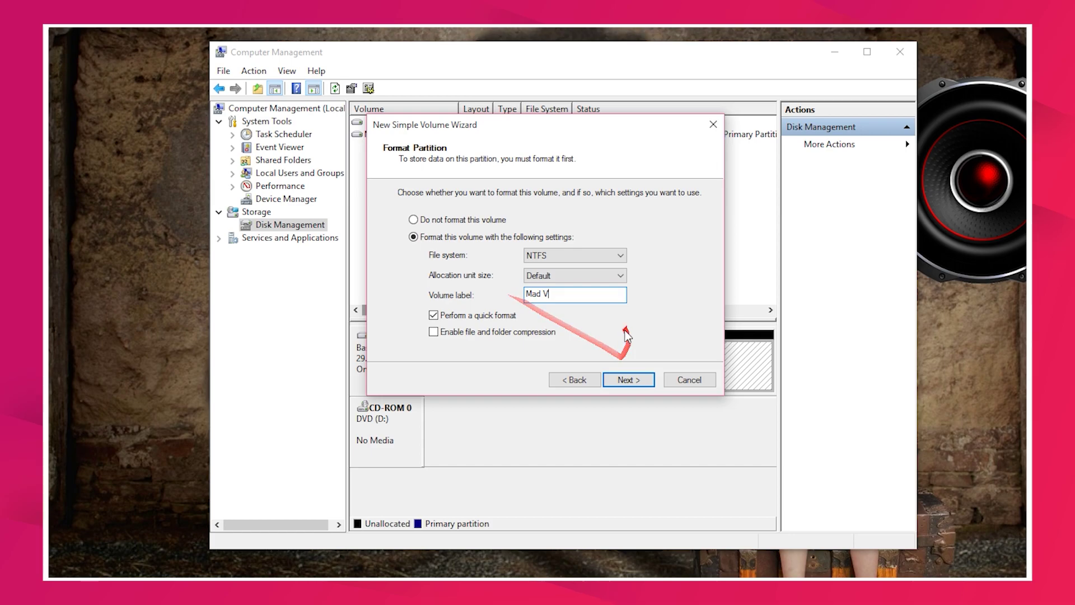
left_click(640, 380)
left_click(630, 380)
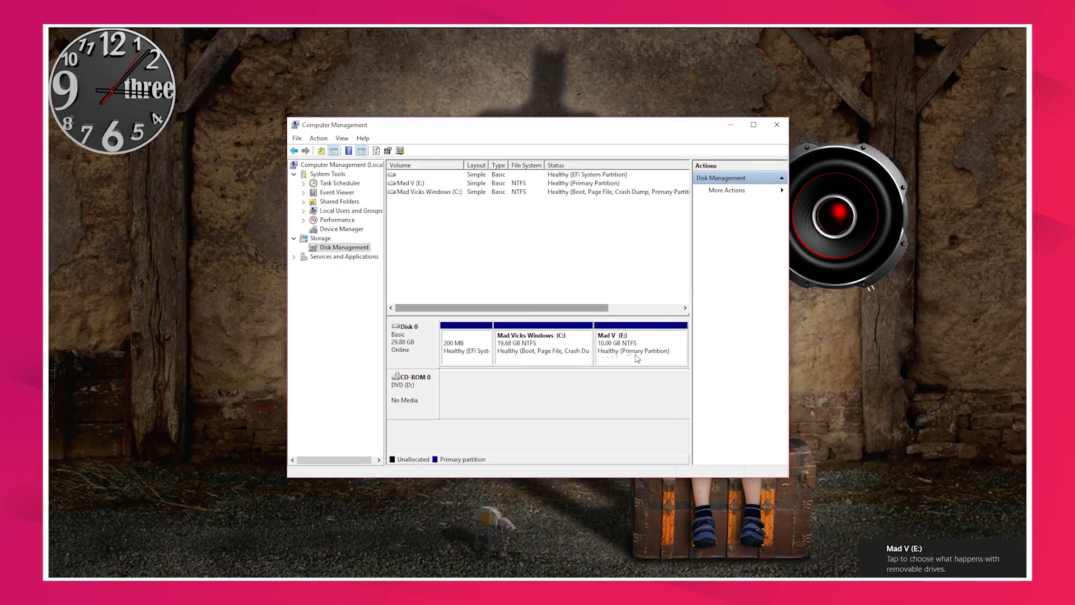
- Check the new Mad V (E:) volume in Disk Management and open it from This PC, closing File Explorer when done
left_click(641, 358)
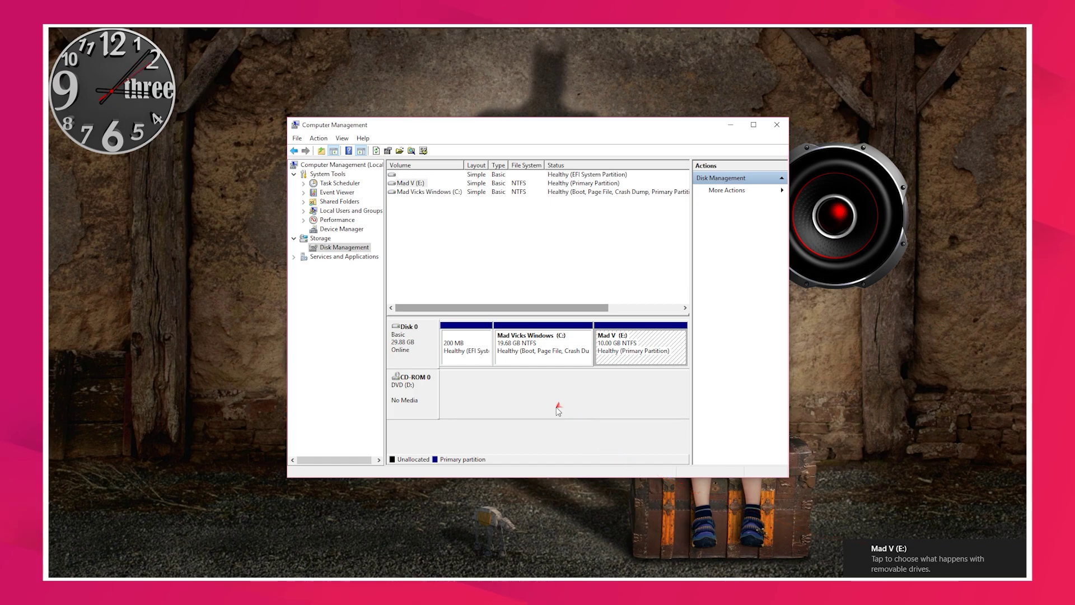
left_click(459, 532)
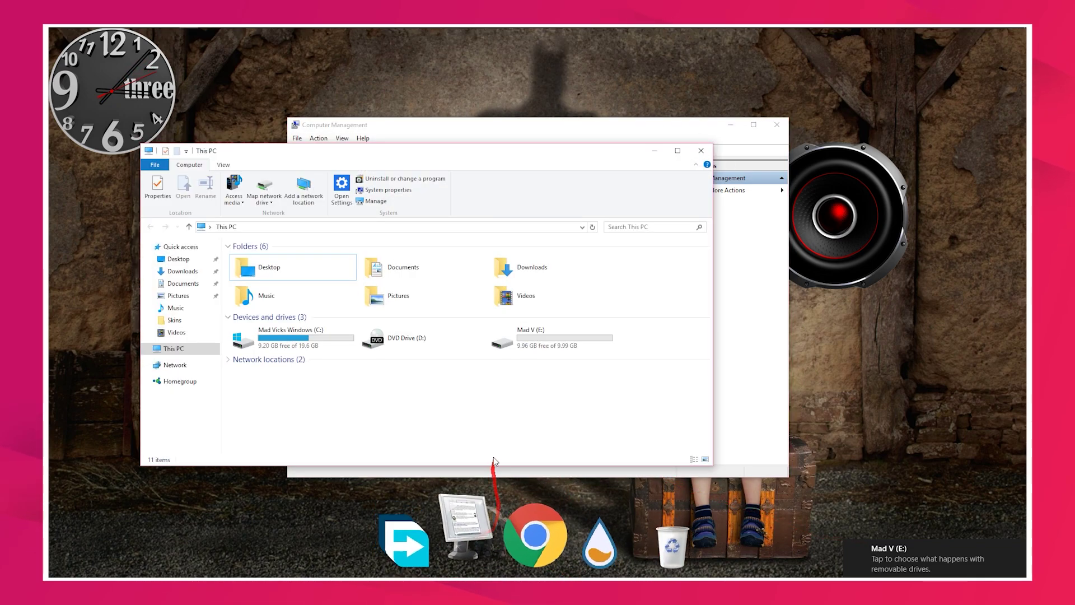
double_click(547, 342)
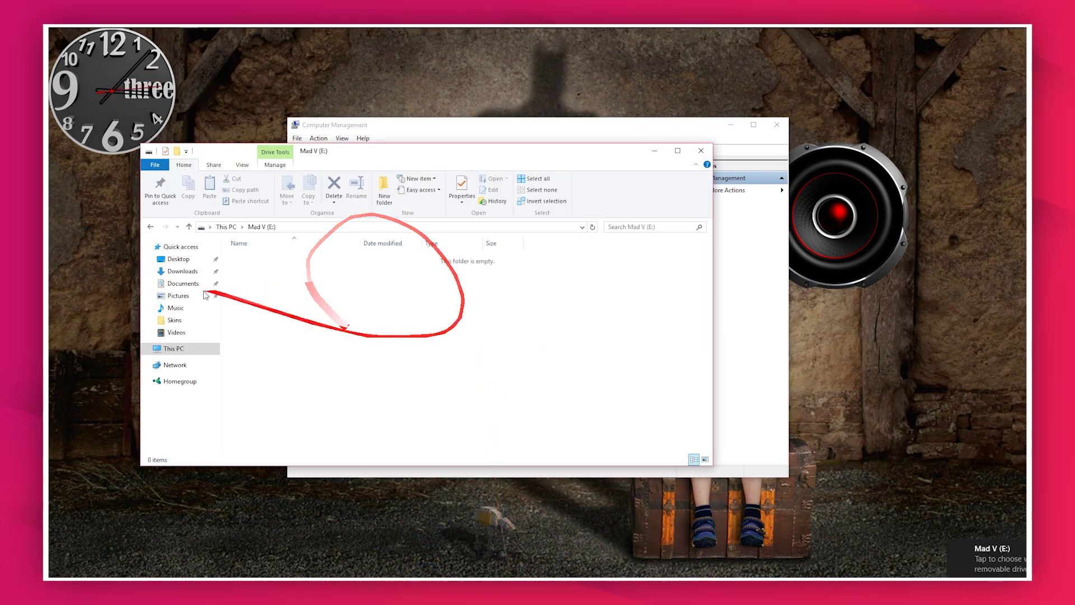
left_click(190, 227)
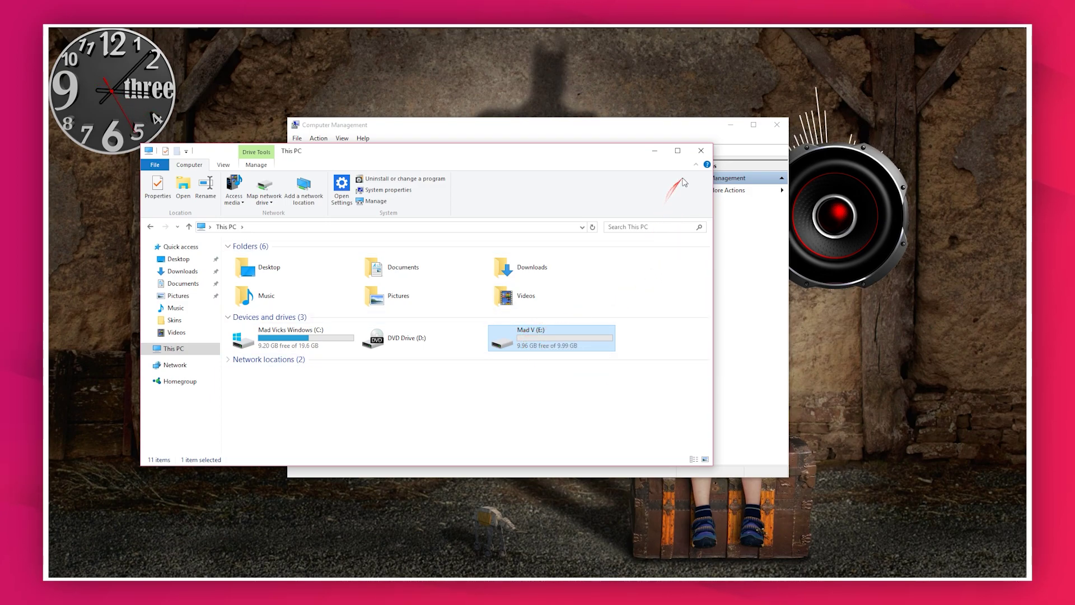
left_click(699, 156)
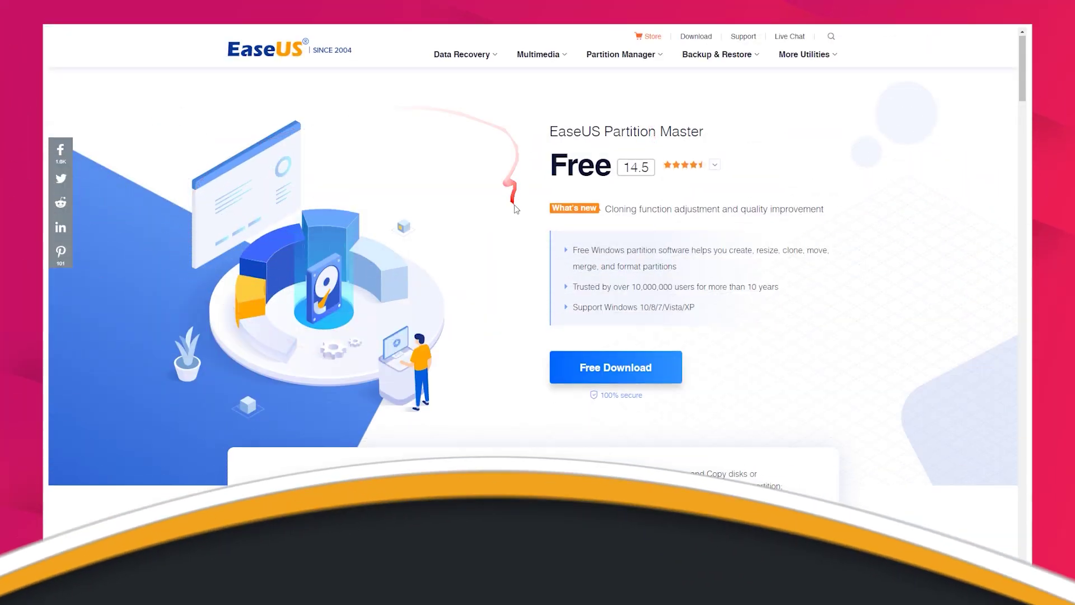
- Review the partition management features listed on the EaseUS Partition Master Free web page
scroll(515, 217, "down", 10)
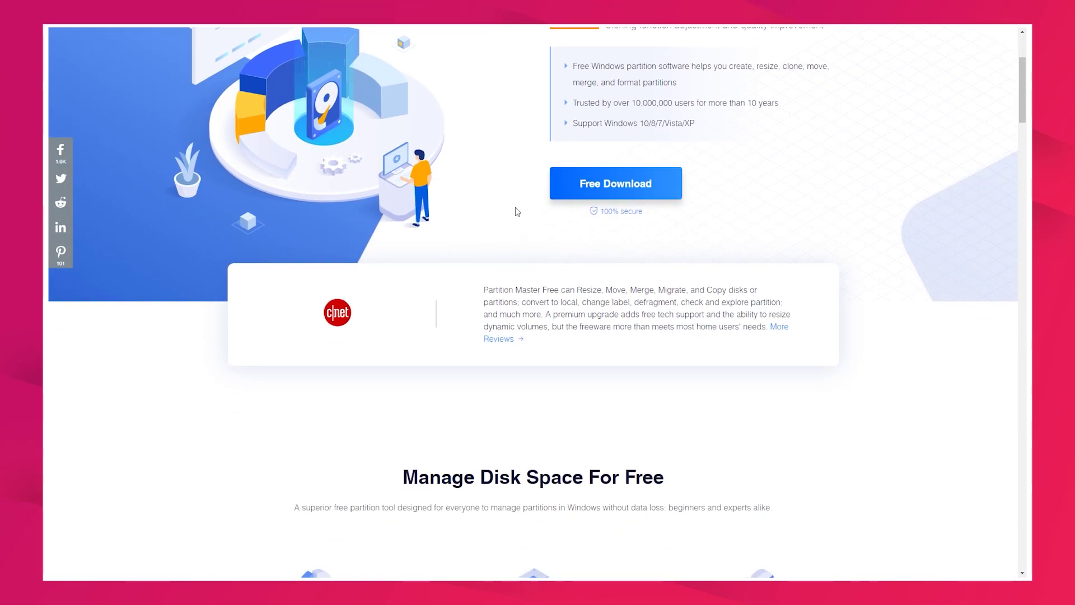
left_click_drag(504, 201, 233, 247)
left_click_drag(720, 204, 732, 420)
left_click_drag(287, 240, 396, 384)
left_click_drag(678, 211, 642, 380)
left_click_drag(457, 242, 827, 273)
left_click_drag(722, 240, 233, 250)
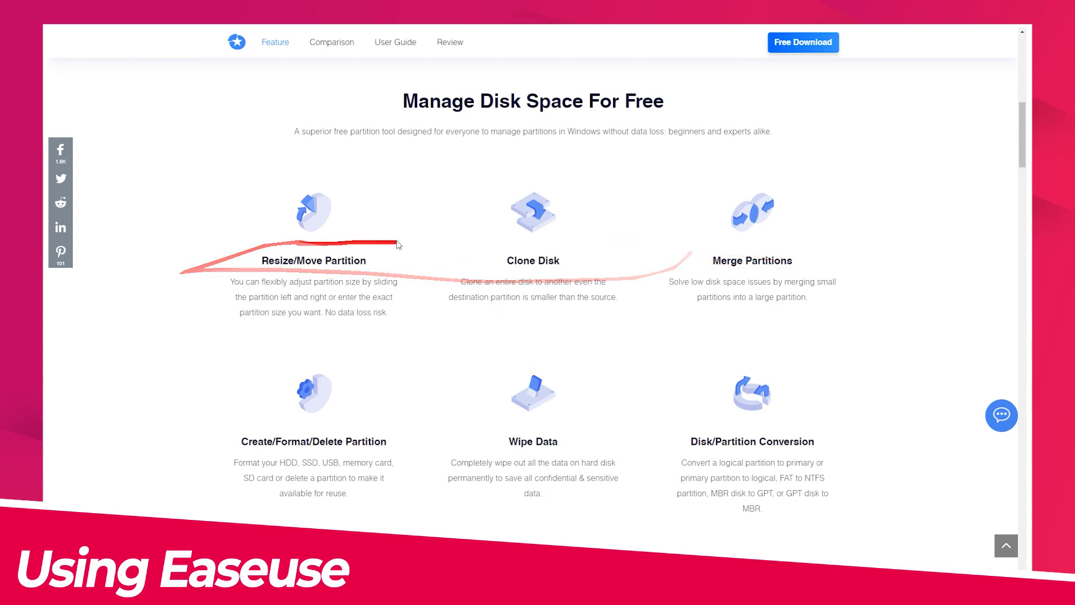
scroll(624, 221, "down", 6)
left_click_drag(627, 222, 257, 185)
- Compare the Free, Professional and Server editions on the web page and look through its version news and reviews
scroll(627, 221, "down", 10)
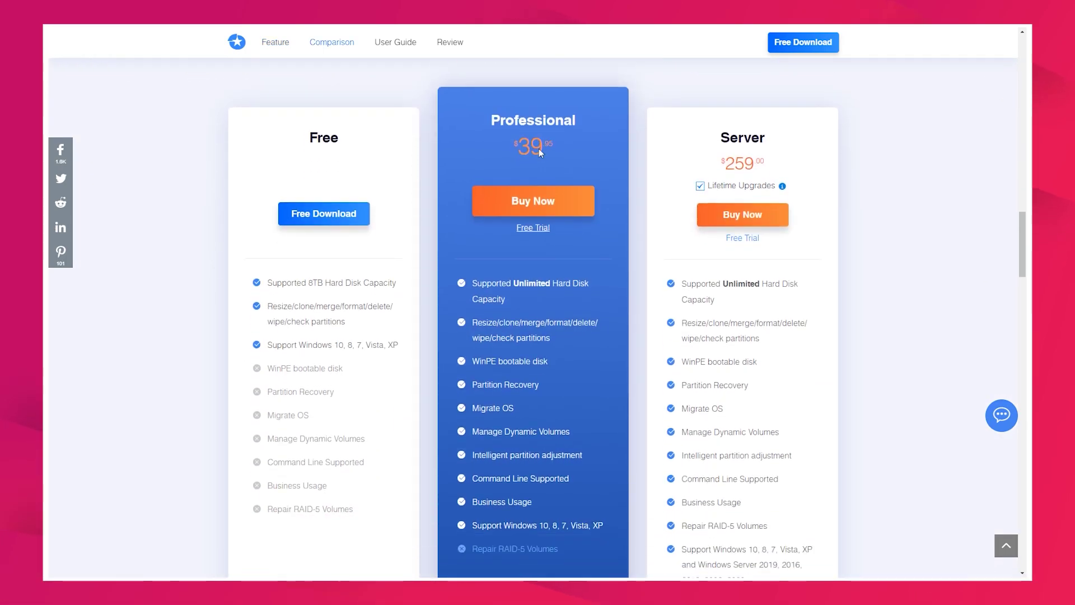
left_click_drag(602, 154, 664, 291)
left_click_drag(240, 216, 284, 297)
left_click_drag(636, 319, 864, 351)
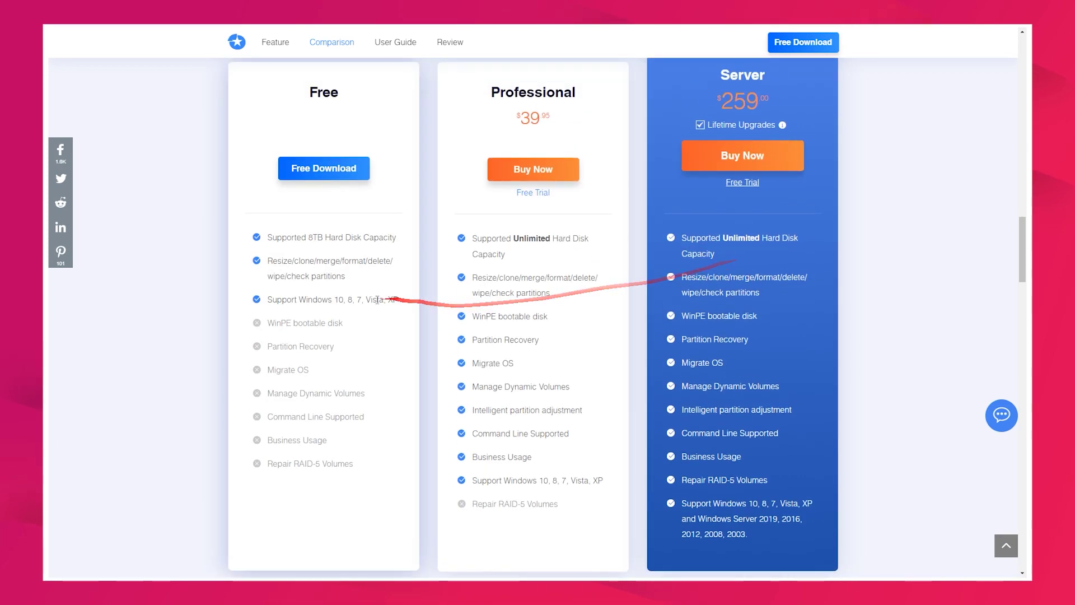
scroll(442, 319, "down", 8)
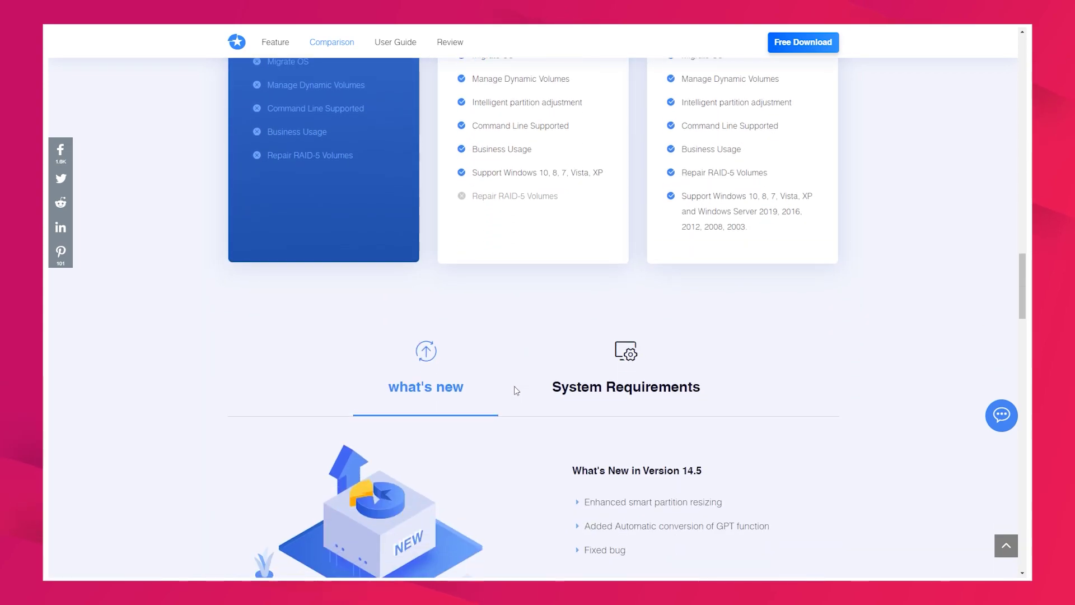
scroll(664, 317, "down", 20)
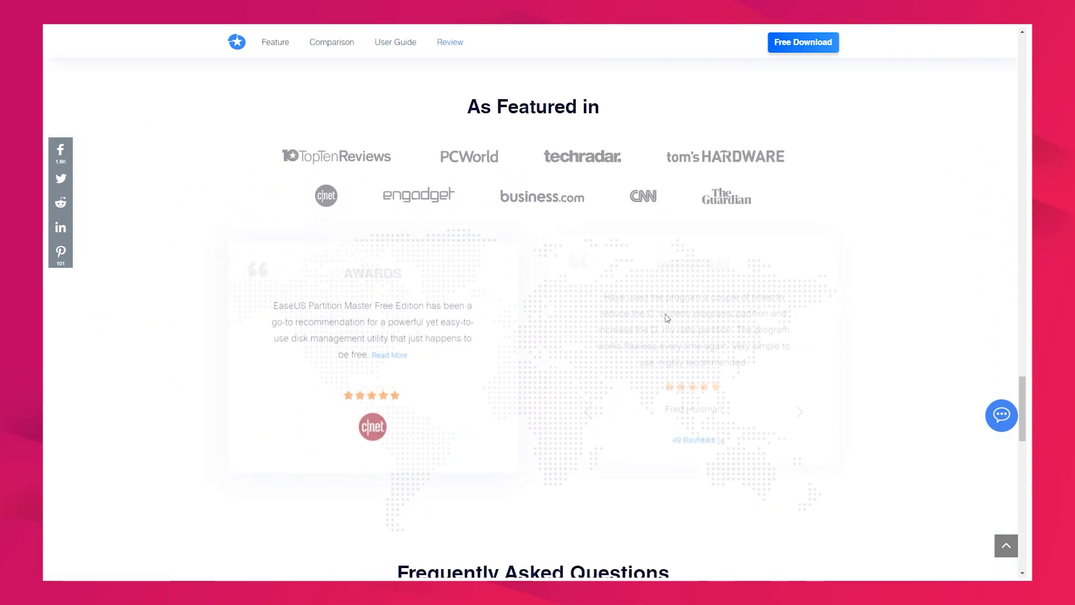
scroll(667, 315, "down", 15)
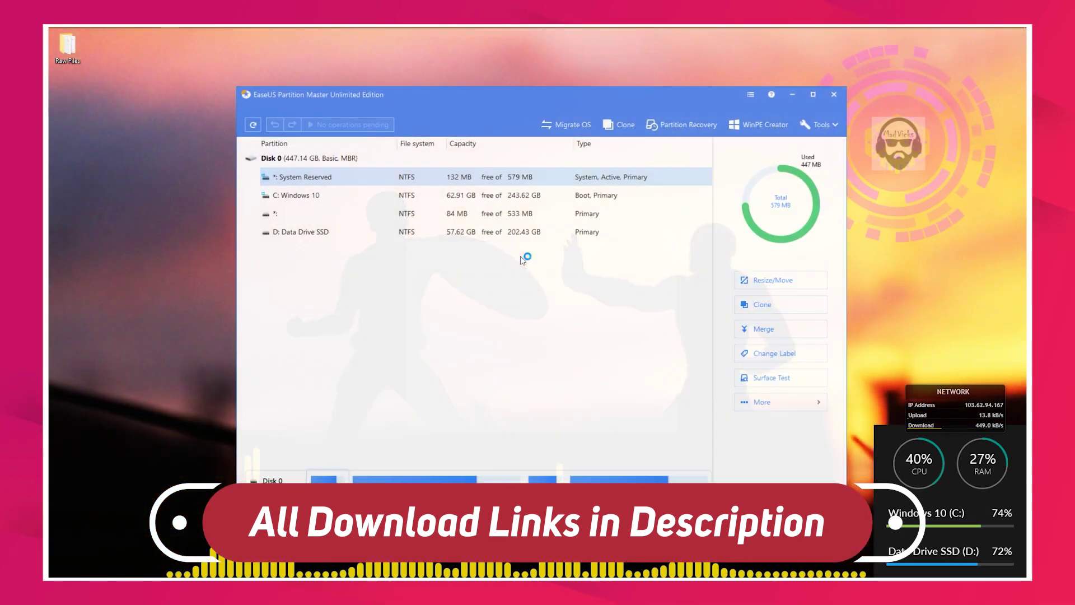
- Switch to EaseUS Partition Master and inspect the Disk 0 partitions, including System Reserved, C: Windows 10 and D: Data Drive SSD
left_click(664, 247)
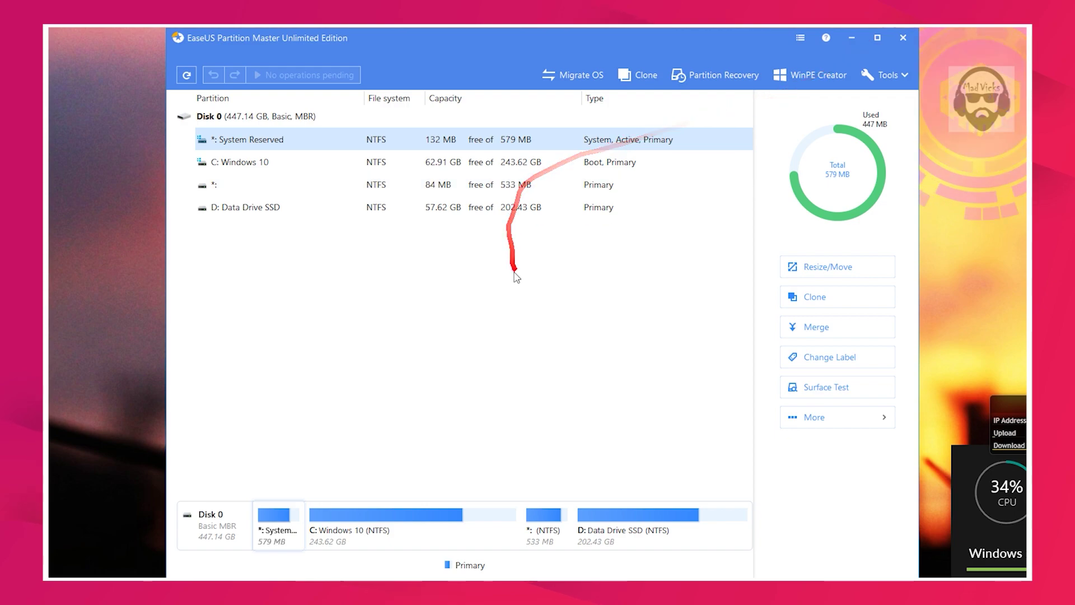
left_click(358, 168)
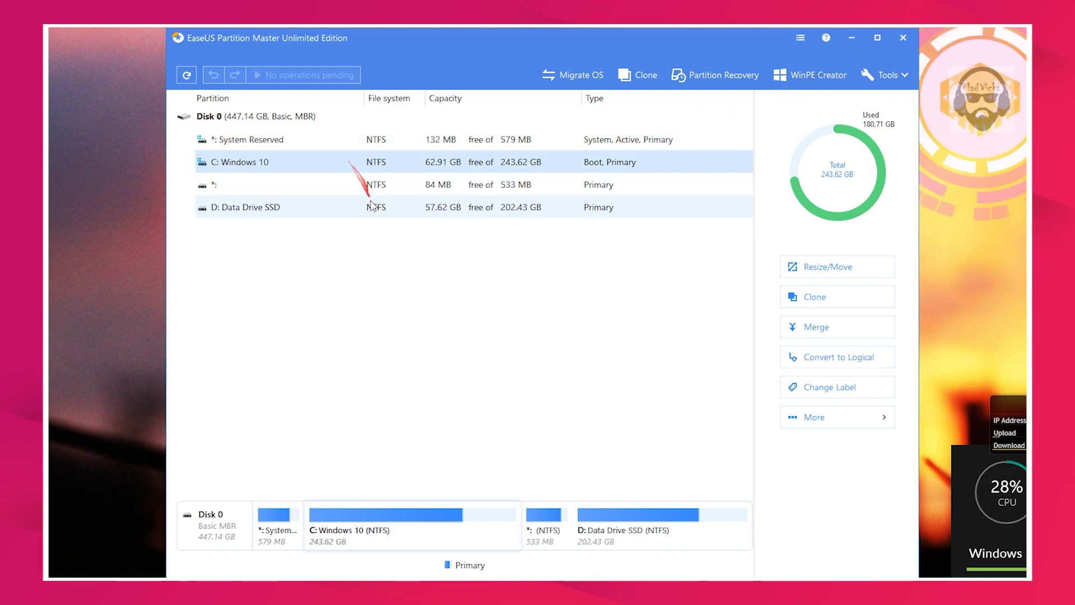
left_click(371, 205)
left_click(367, 143)
left_click(378, 188)
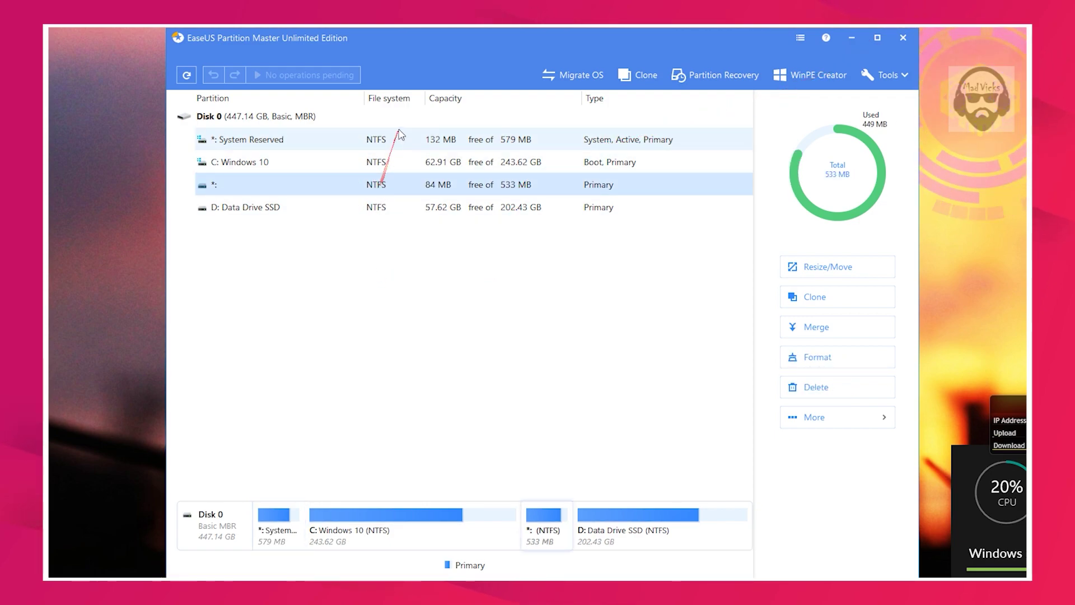
left_click(408, 143)
left_click(424, 191)
left_click(412, 207)
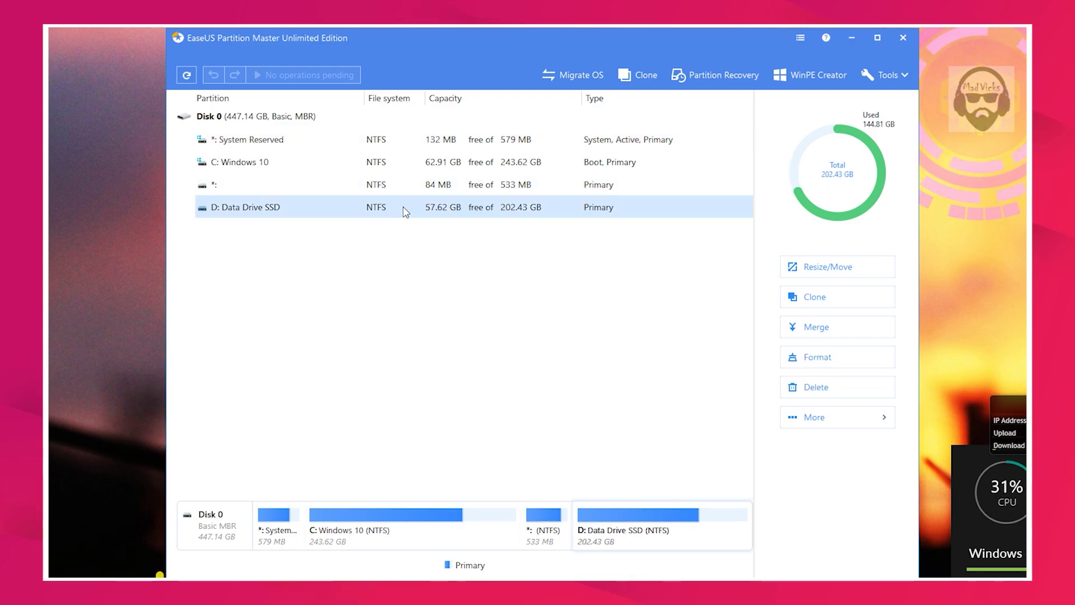
left_click(412, 164)
left_click(470, 208)
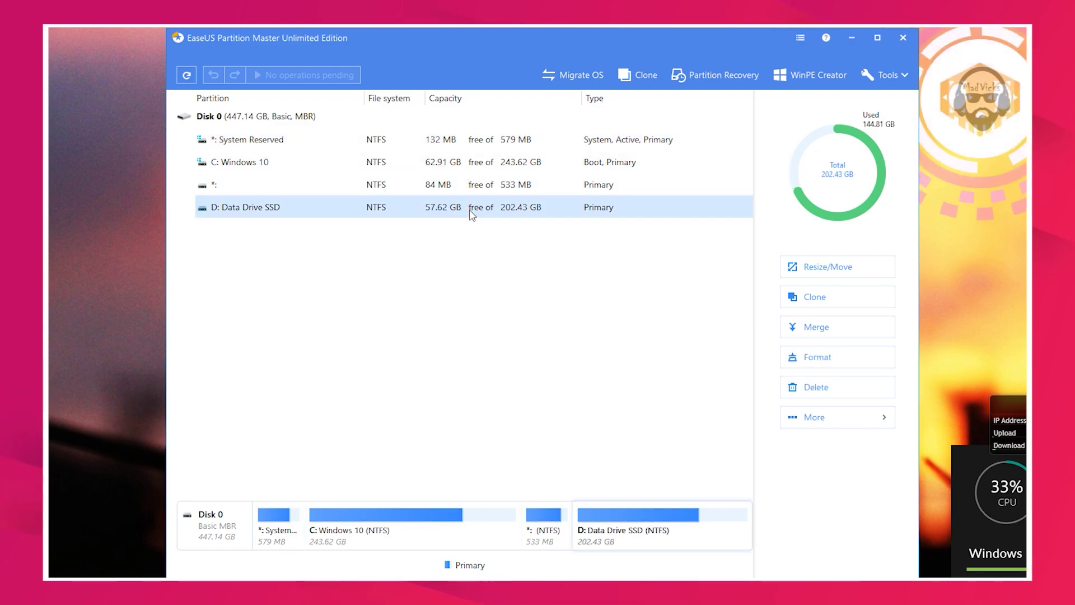
- Resize the D: Data Drive SSD partition to 192.20 GB, leaving the freed space unallocated at its end
left_click(465, 166)
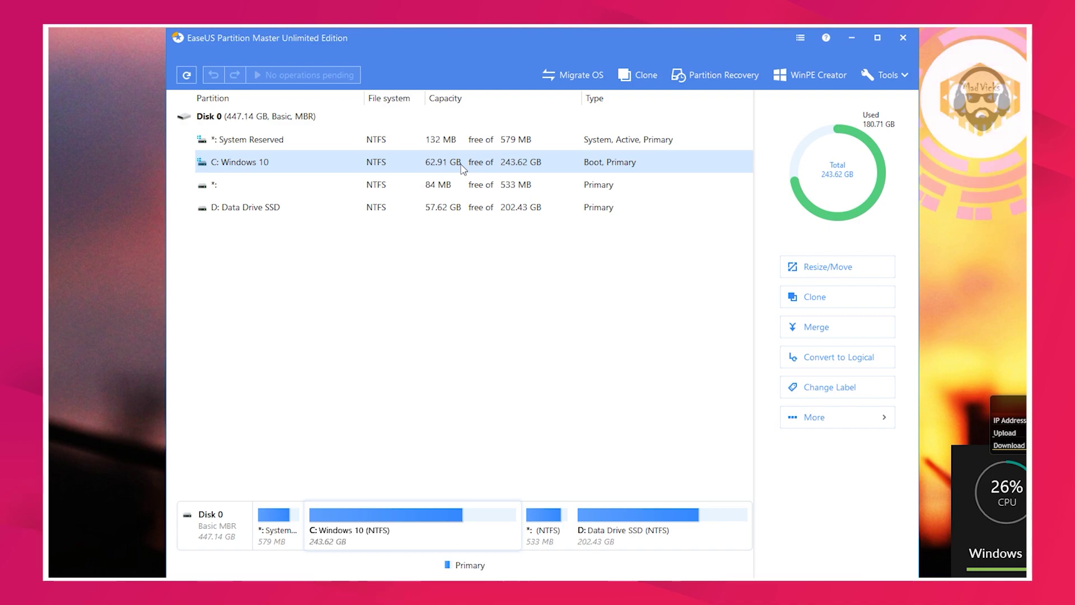
left_click(465, 212)
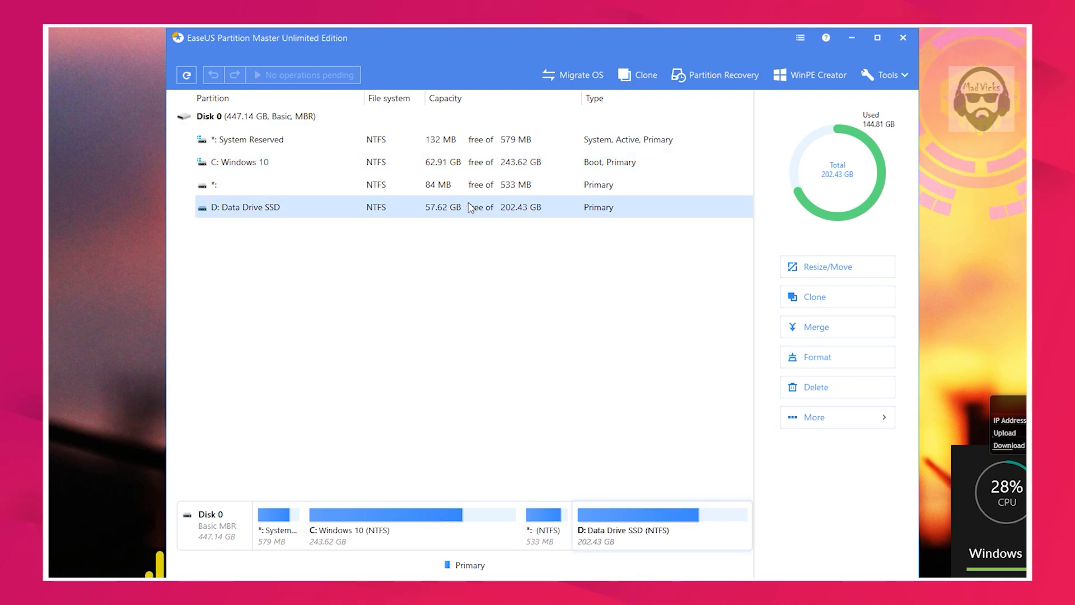
right_click(359, 219)
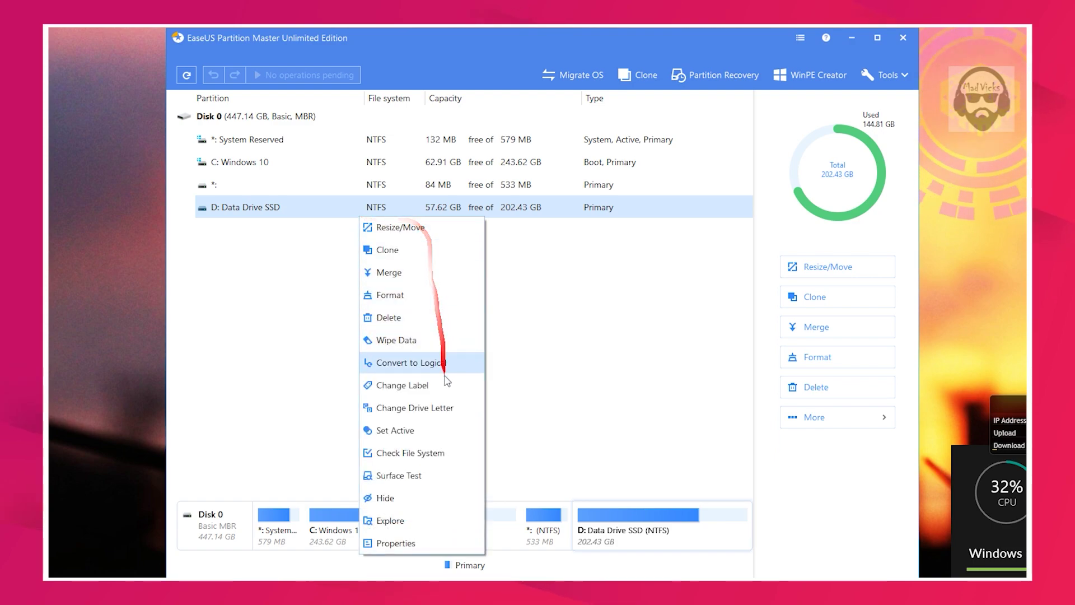
left_click(417, 238)
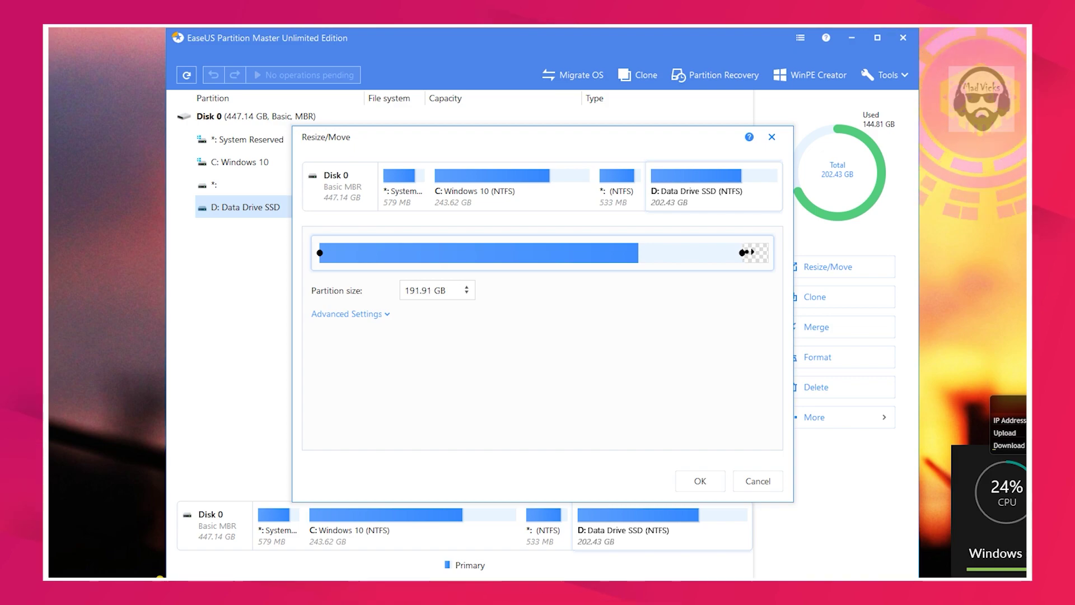
left_click_drag(745, 252, 743, 253)
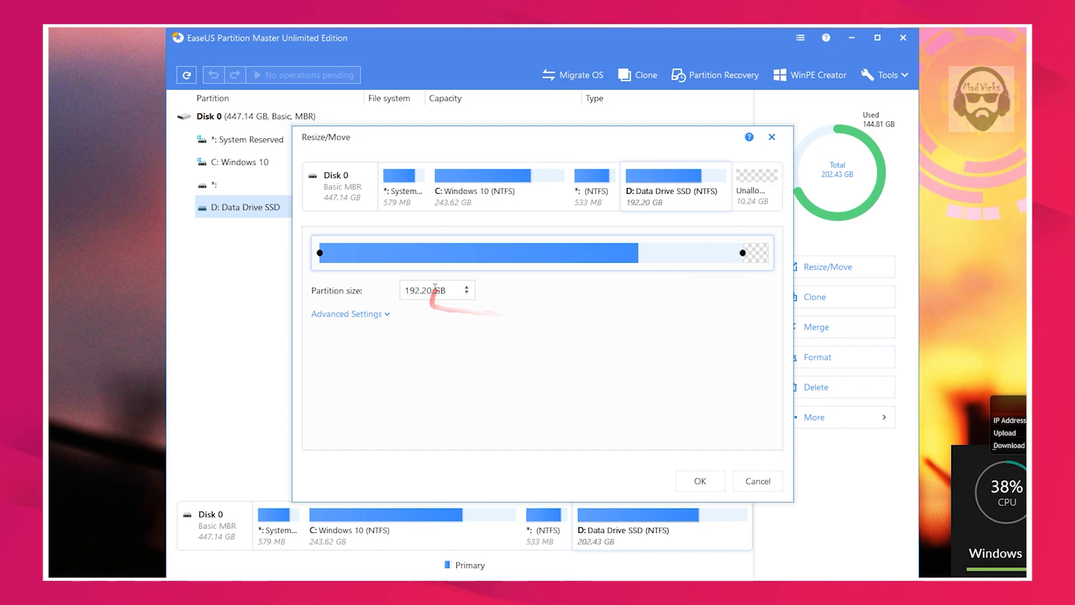
left_click(676, 483)
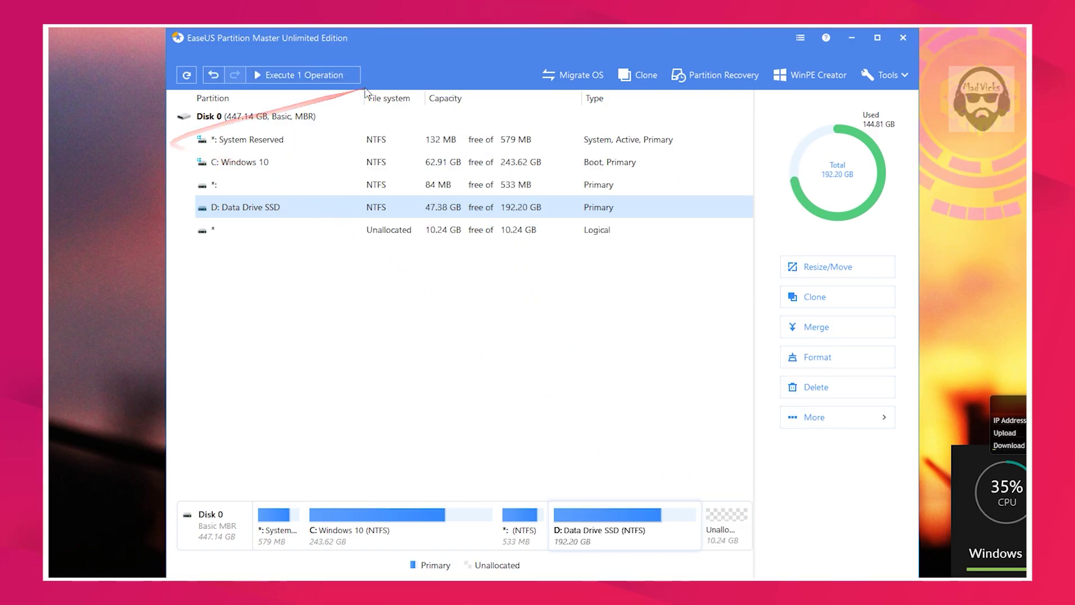
- Execute the pending D: resize by unlocking or ending the processes in use without a reboot, and permanently dismiss the rating request
left_click(446, 240)
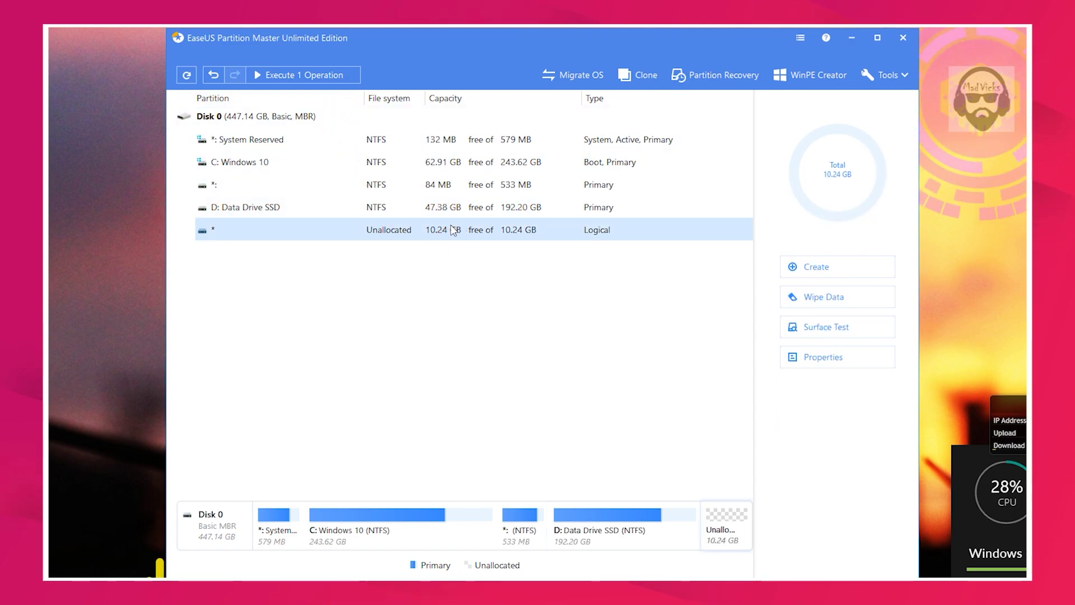
left_click(300, 76)
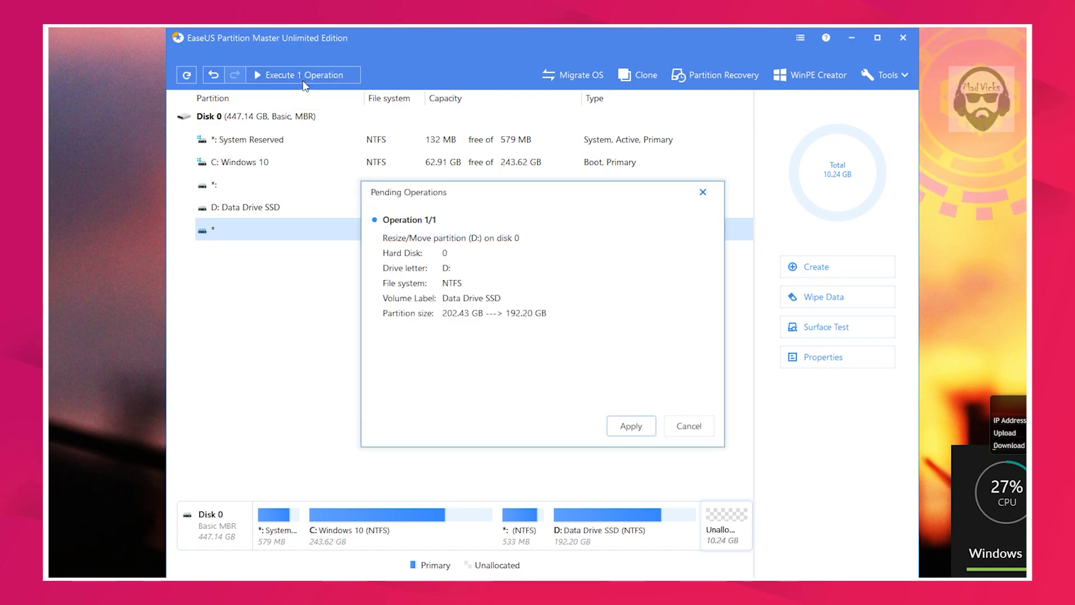
left_click(631, 427)
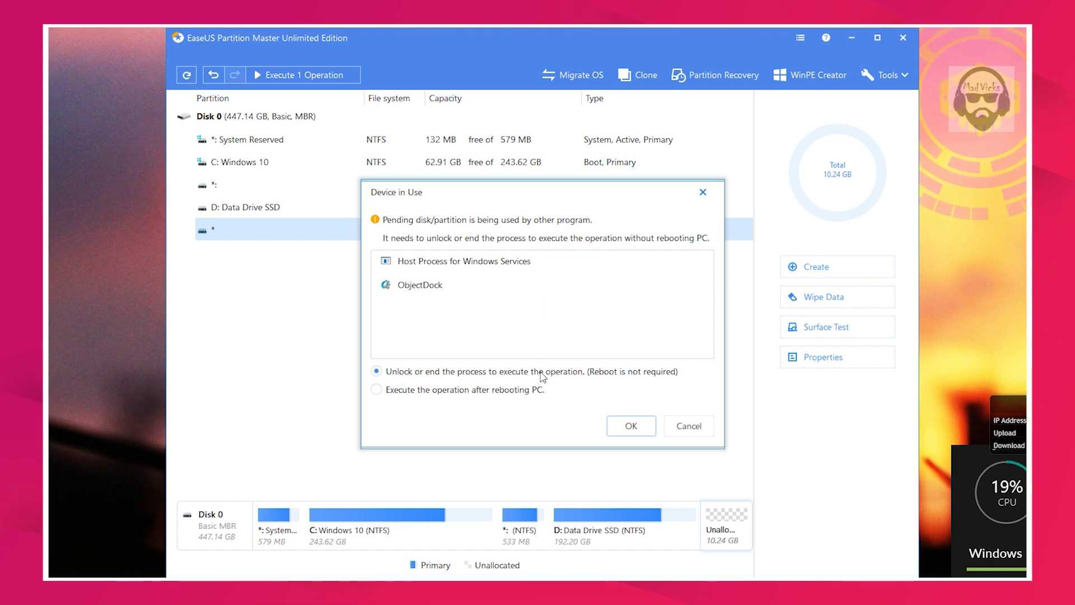
left_click(631, 427)
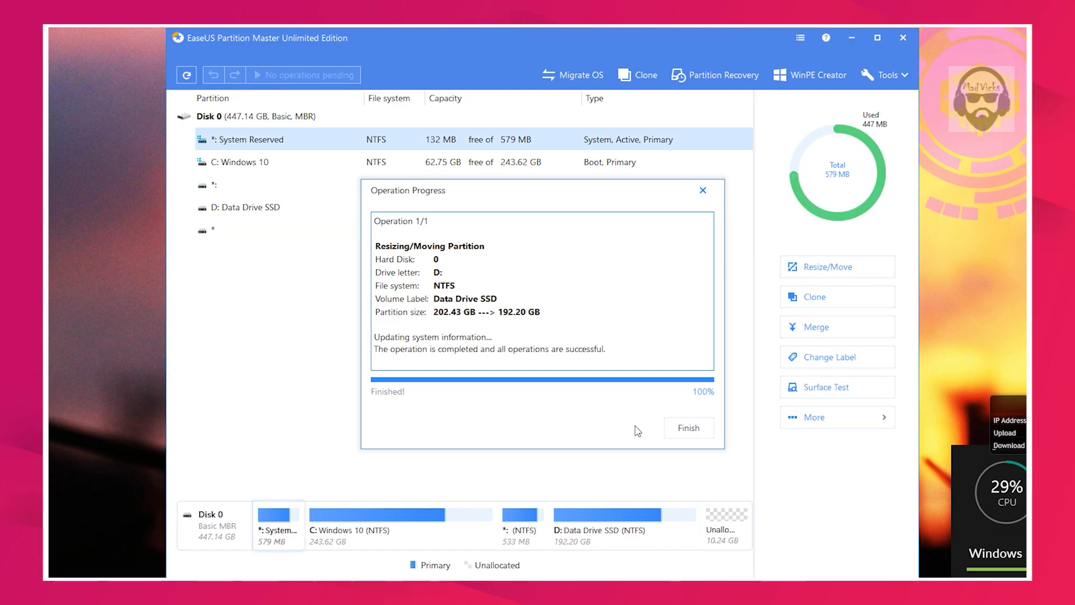
left_click(700, 434)
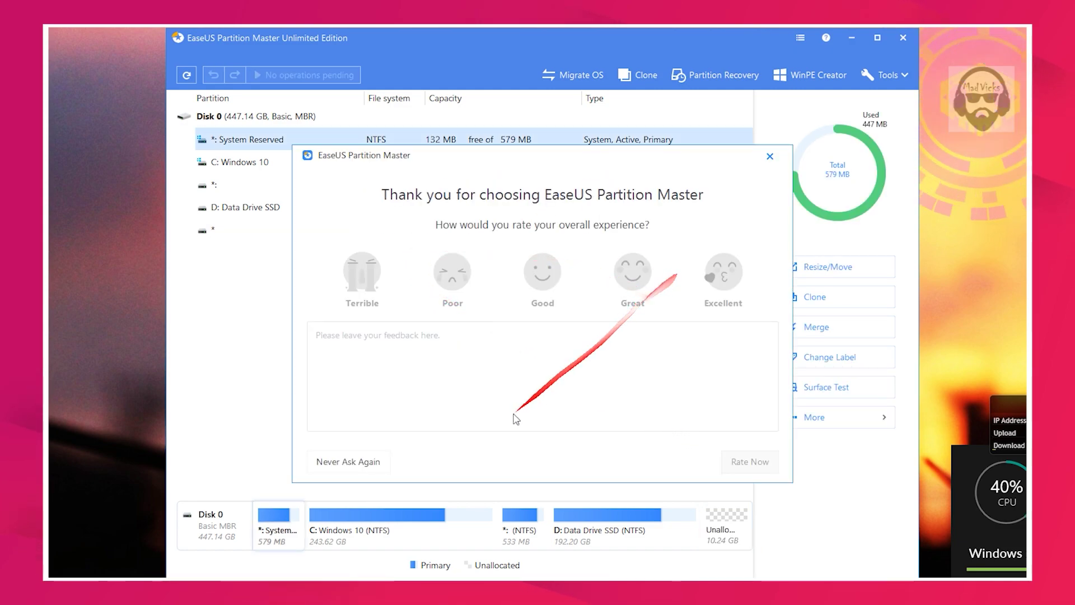
left_click(359, 462)
- Select the unallocated space on Disk 0 and check the drives in This PC, minimizing File Explorer when done
left_click(395, 231)
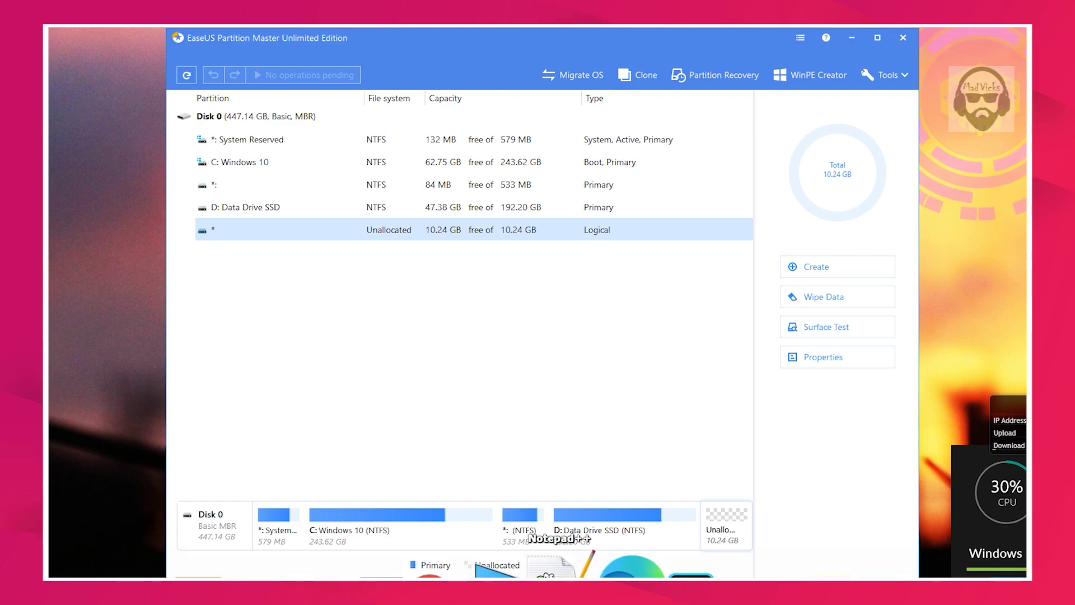
key("super+e")
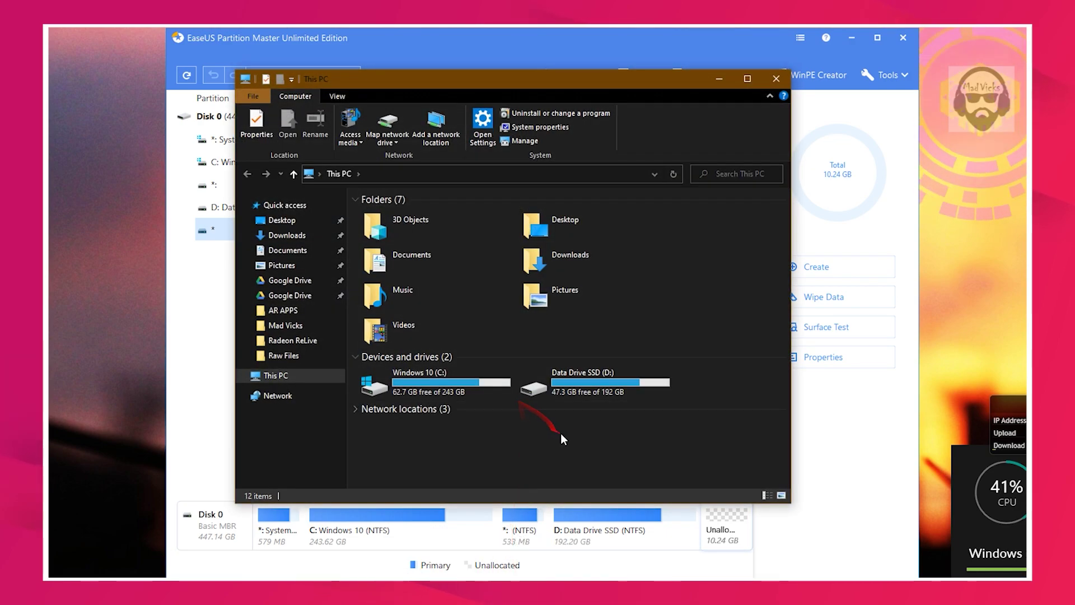
left_click(720, 78)
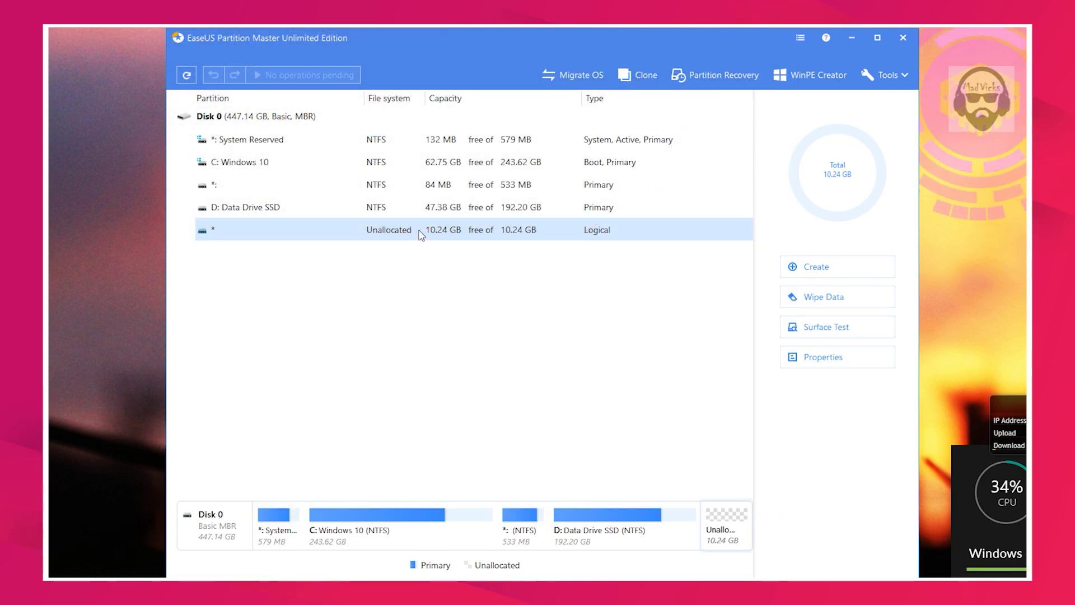
- Create a logical NTFS partition labelled Mad Test with drive letter O: in the entire 10.24 GB unallocated space
right_click(529, 236)
left_click(542, 241)
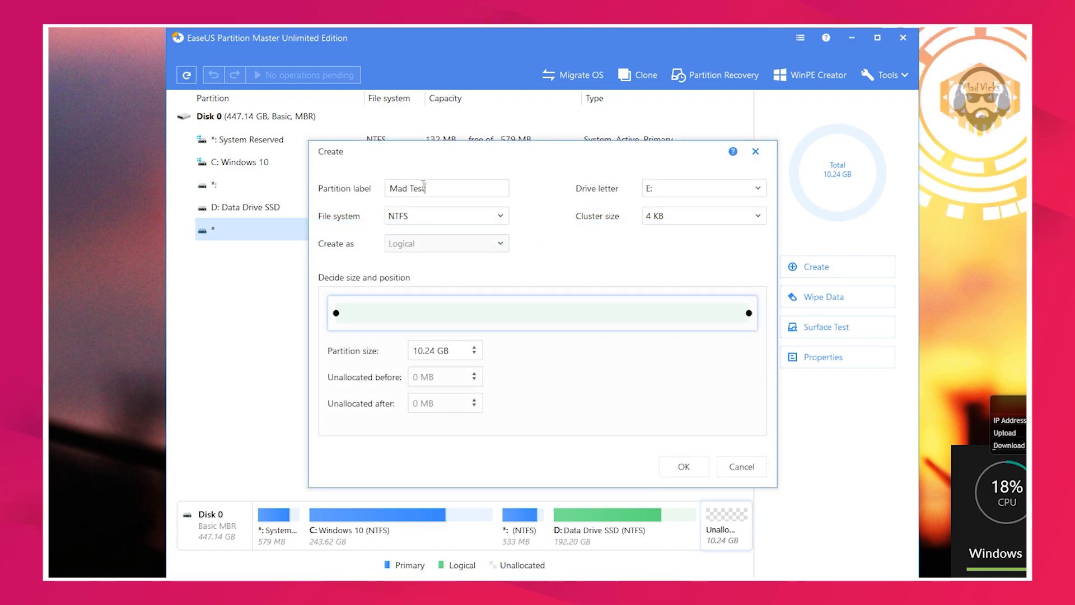
left_click(727, 188)
scroll(706, 320, "down", 2)
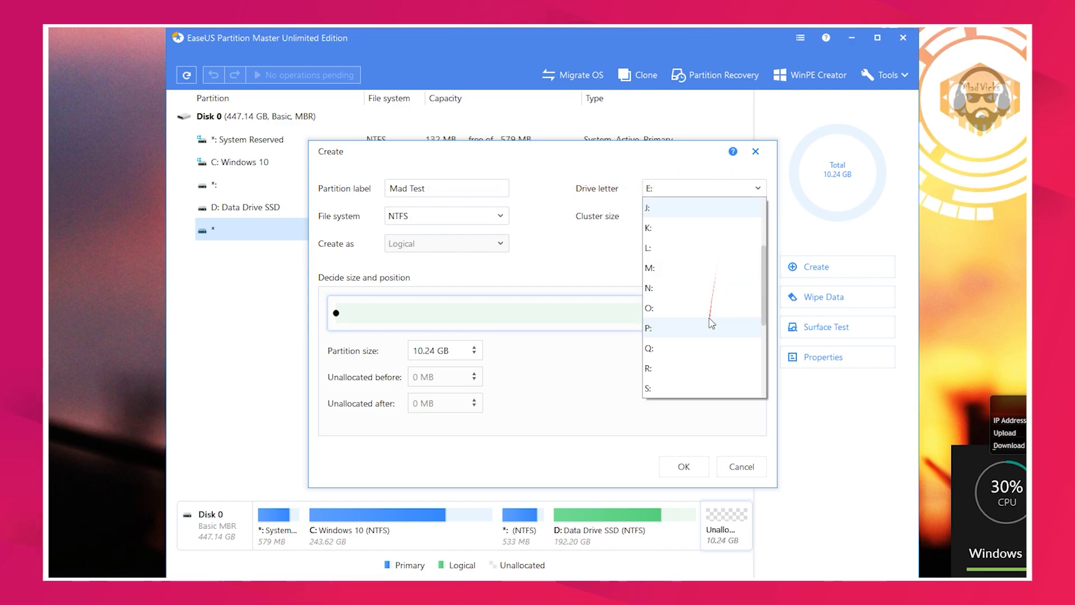
left_click(694, 310)
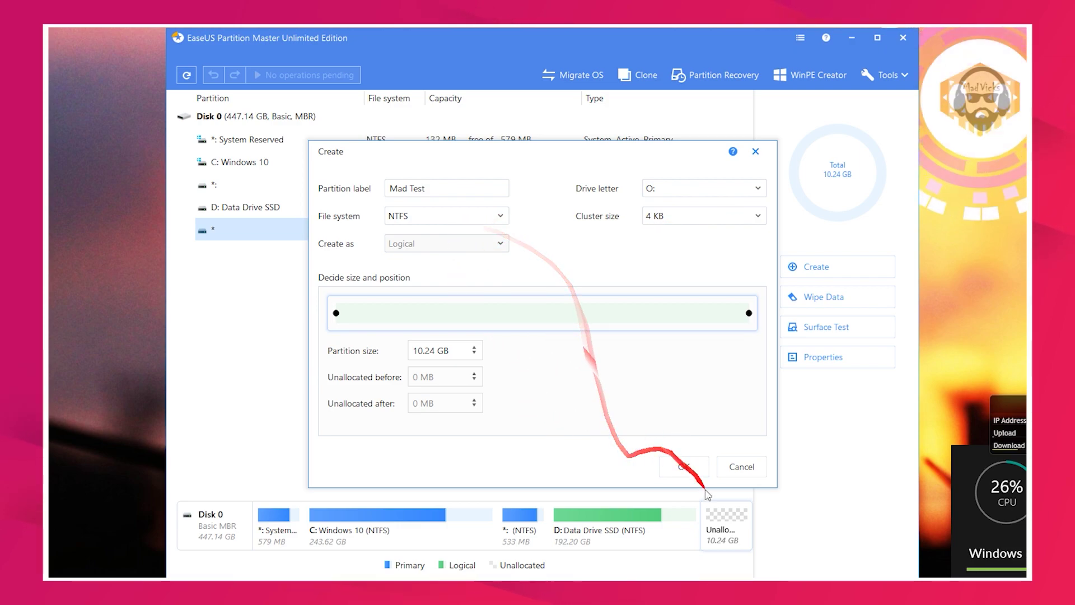
left_click(684, 467)
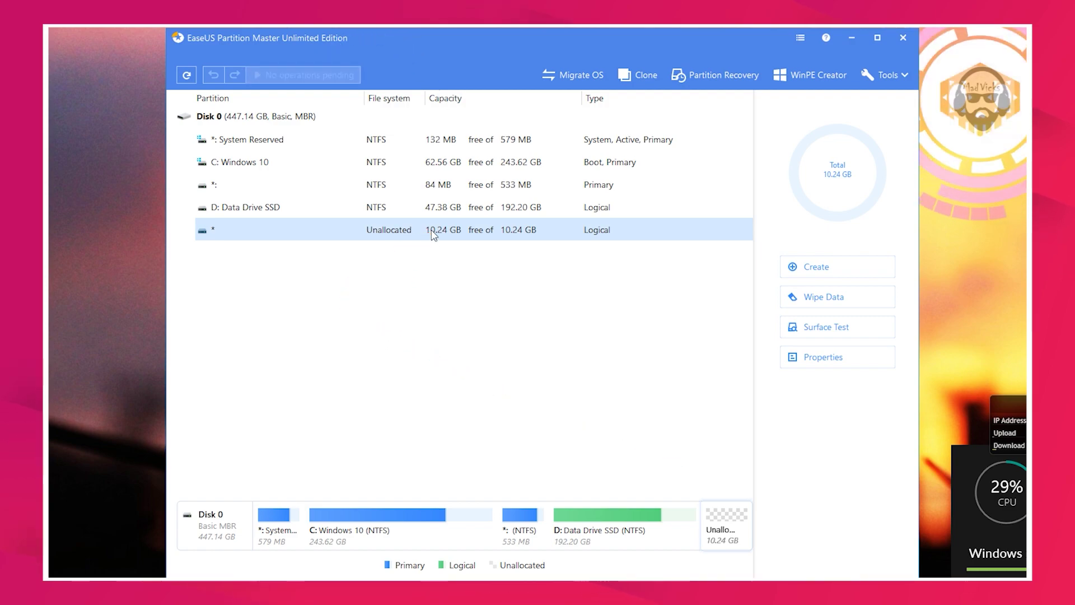
- Apply the pending creation of the O: Mad Test partition and finish the operation
left_click(308, 75)
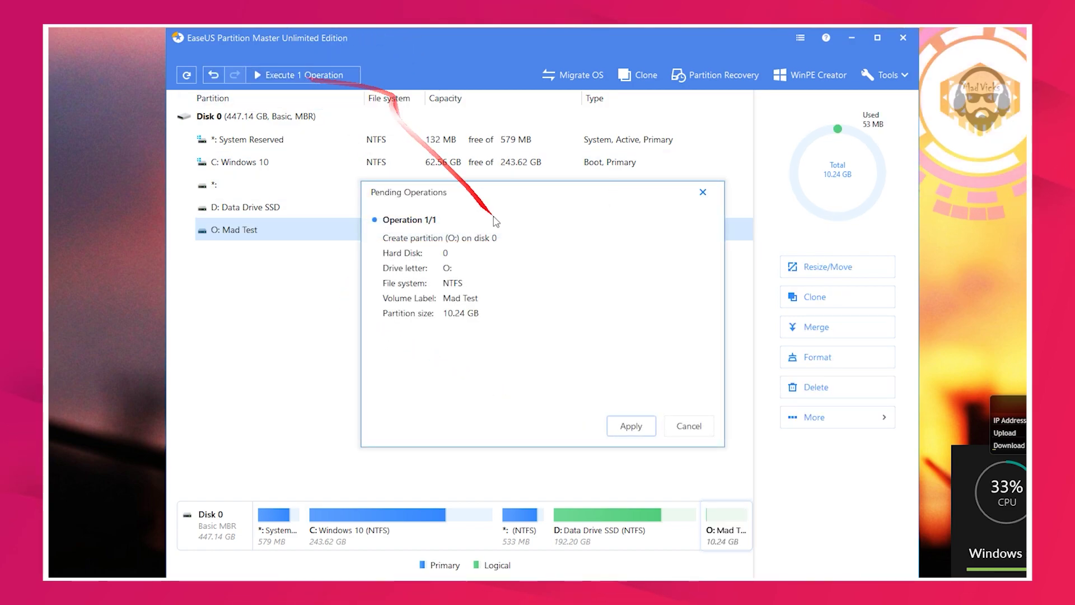
left_click(626, 426)
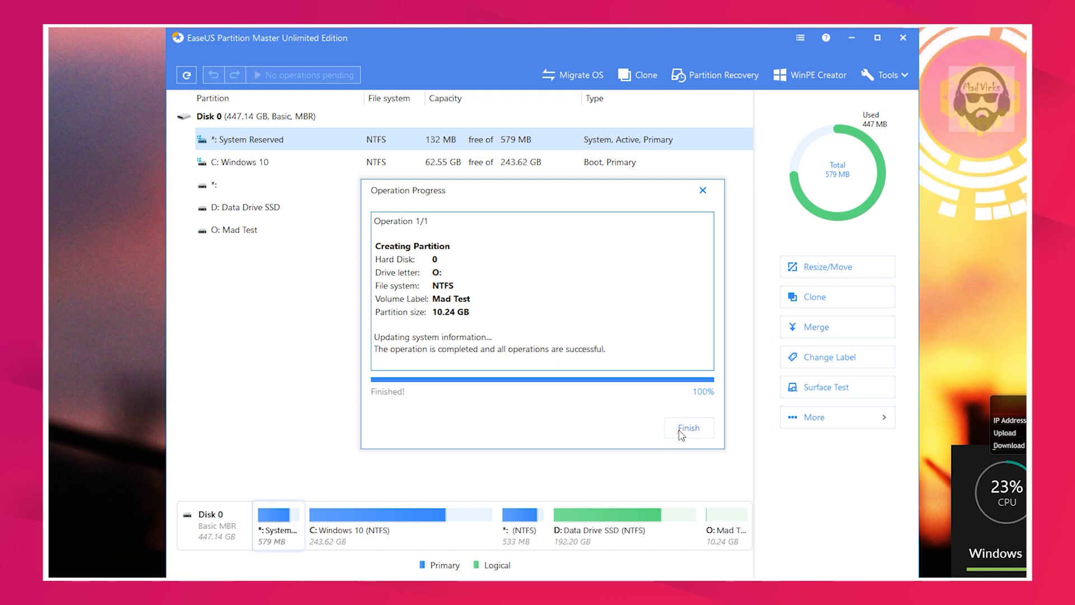
left_click(681, 429)
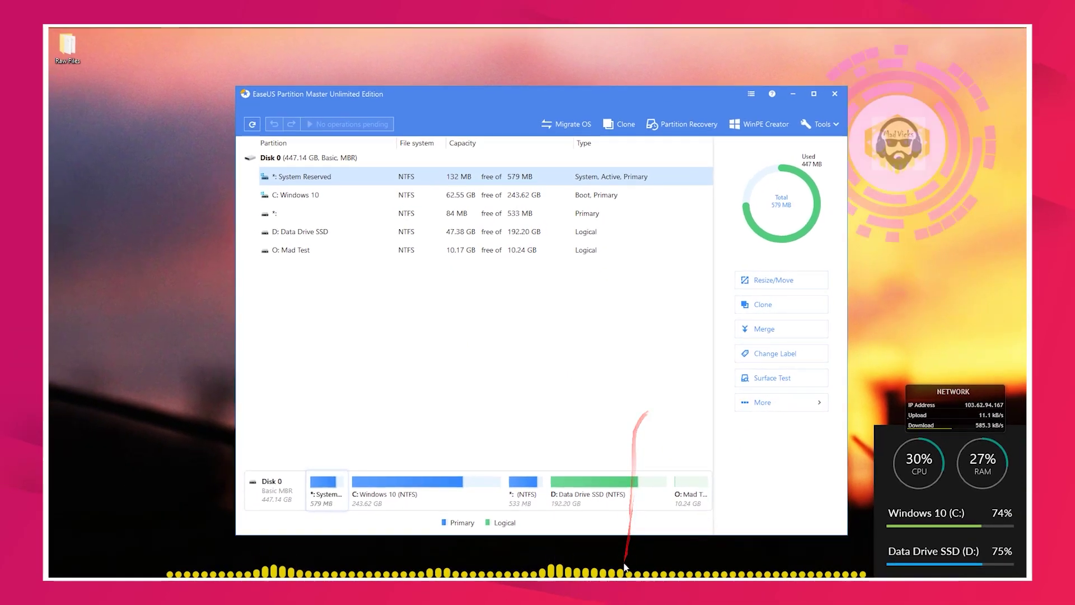
- Open the Mad Test (O:) drive from This PC, close File Explorer and select the O: partition in EaseUS Partition Master
left_click(524, 526)
double_click(491, 405)
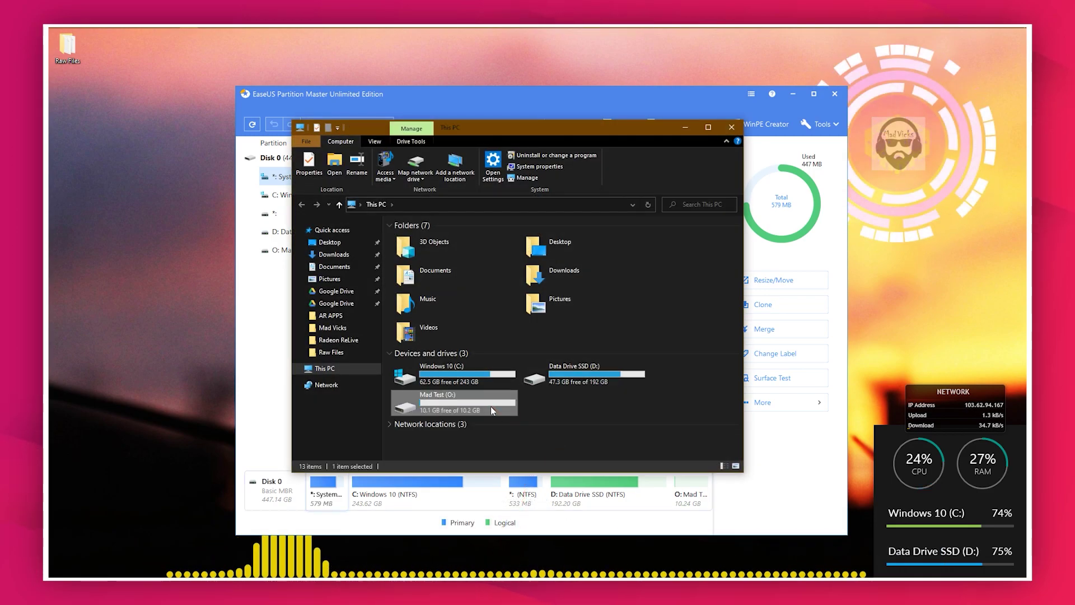
left_click(339, 206)
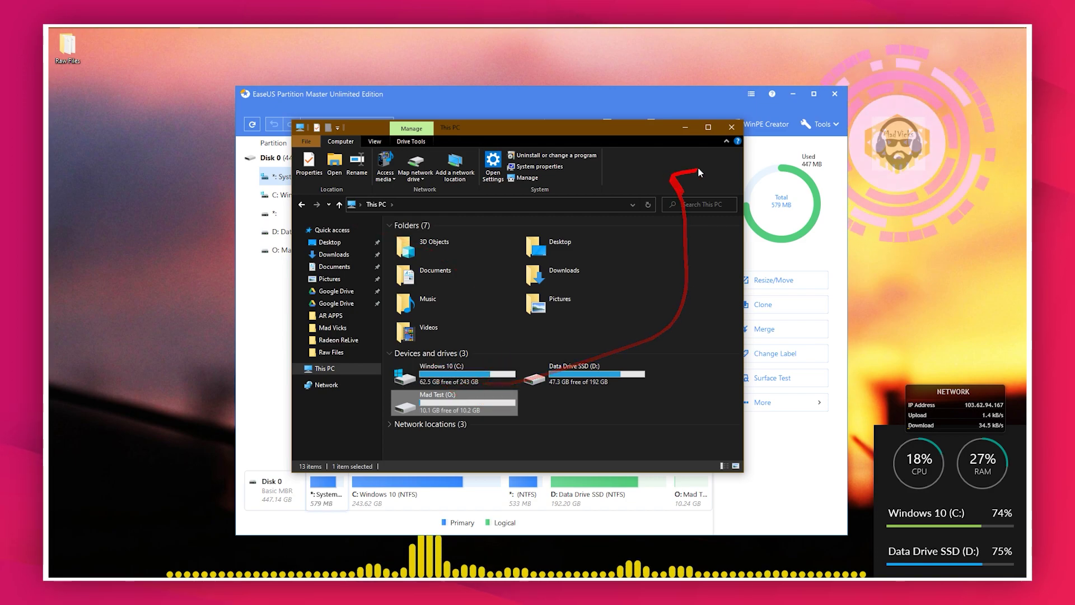
left_click(731, 132)
left_click(517, 253)
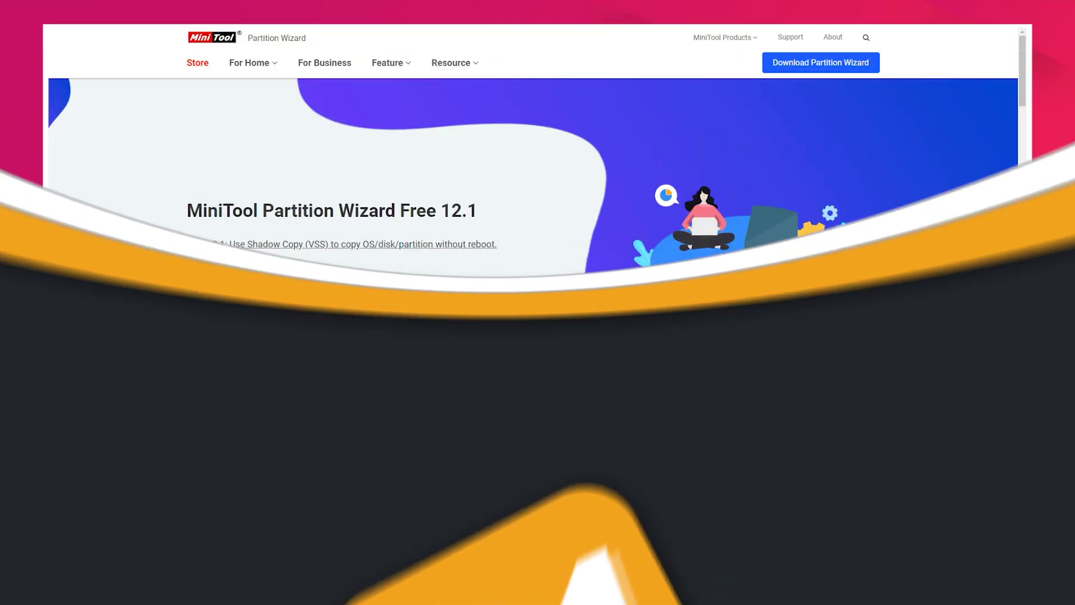
- Review the disk partition features listed on the MiniTool Partition Wizard Free web page
scroll(335, 298, "down", 10)
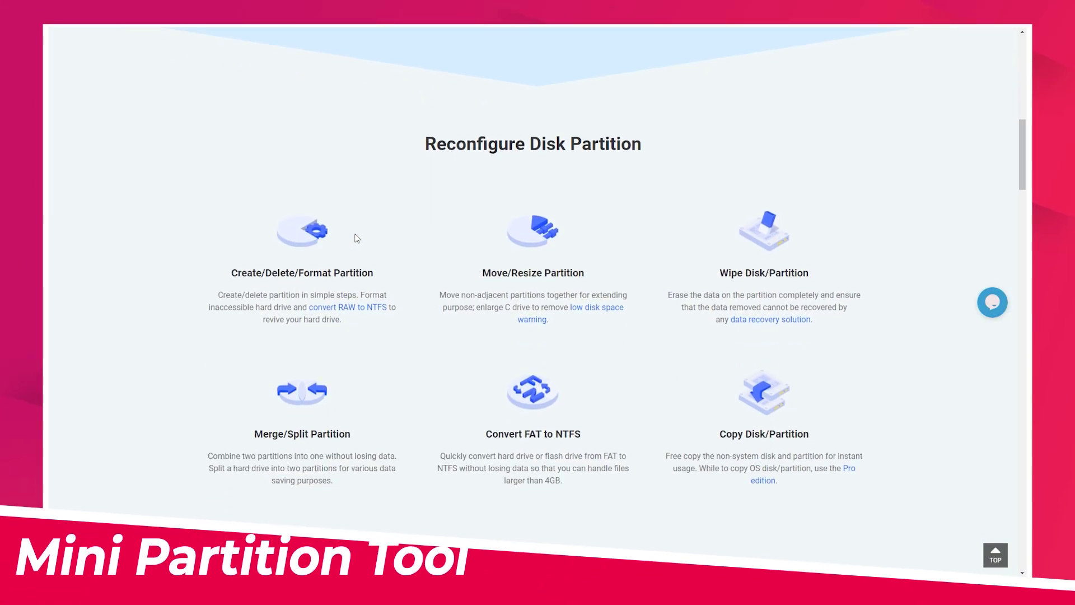
scroll(357, 238, "down", 2)
mouse_move(279, 120)
left_mouse_down()
mouse_move(361, 120)
mouse_move(448, 205)
mouse_move(846, 304)
mouse_move(521, 314)
mouse_move(342, 288)
left_mouse_up()
scroll(626, 277, "down", 4)
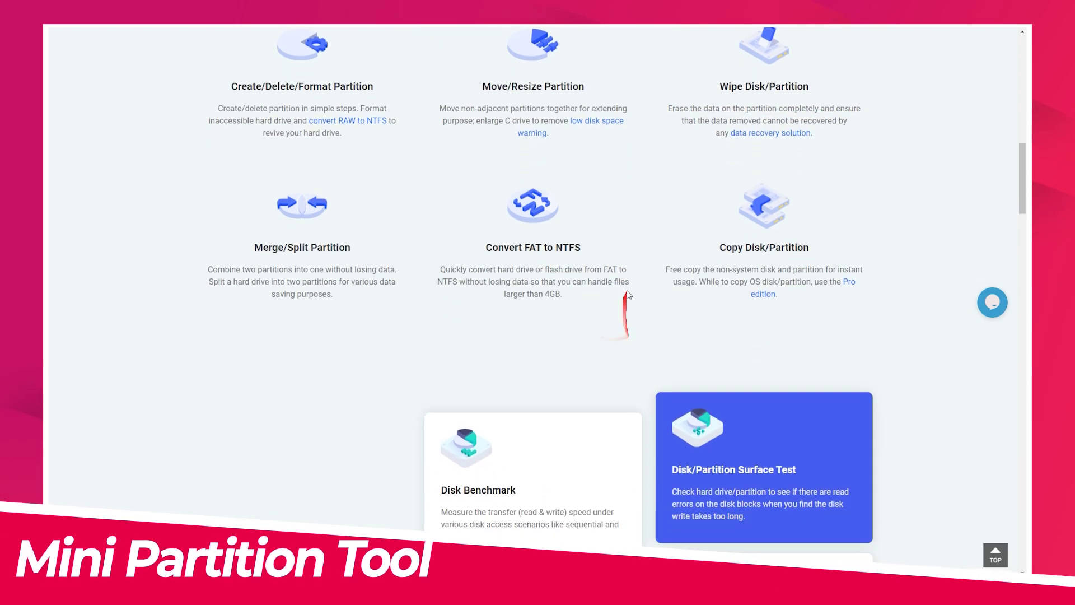
scroll(626, 277, "down", 7)
mouse_move(626, 277)
left_mouse_down()
mouse_move(324, 239)
mouse_move(845, 460)
mouse_move(361, 369)
mouse_move(706, 493)
mouse_move(555, 475)
left_mouse_up()
- Compare the Free, Pro and Pro Ultimate editions on the MiniTool web page and look through the rest of it
scroll(360, 346, "down", 5)
scroll(555, 474, "down", 2)
scroll(555, 475, "up", 1)
mouse_move(433, 397)
left_mouse_down()
mouse_move(260, 205)
mouse_move(602, 120)
mouse_move(277, 378)
mouse_move(235, 197)
left_mouse_up()
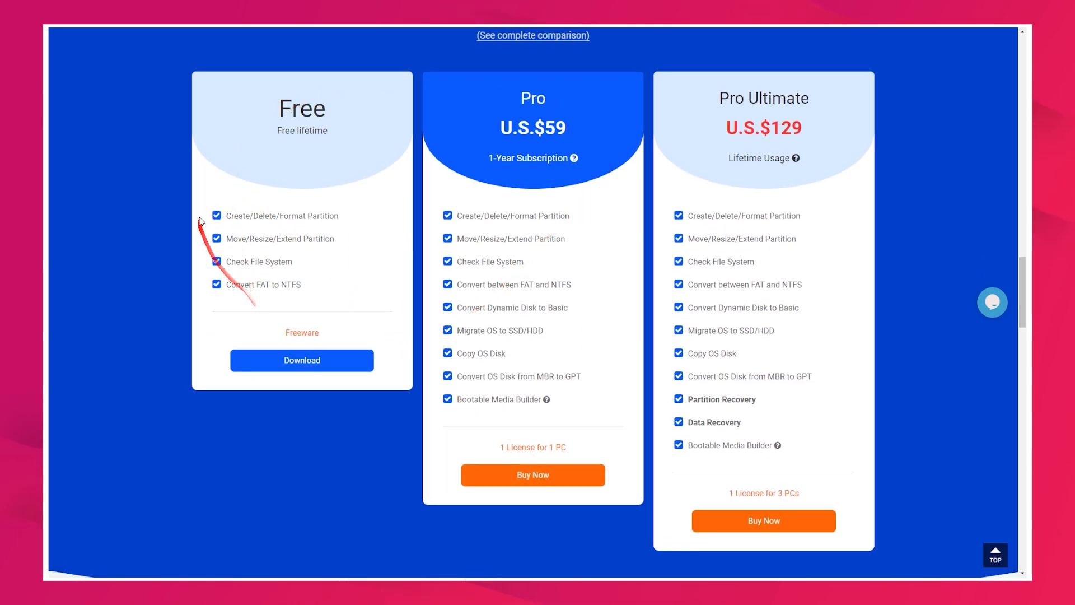
mouse_move(295, 286)
left_mouse_down()
mouse_move(372, 178)
mouse_move(557, 427)
mouse_move(787, 493)
mouse_move(245, 220)
mouse_move(384, 235)
mouse_move(374, 250)
left_mouse_up()
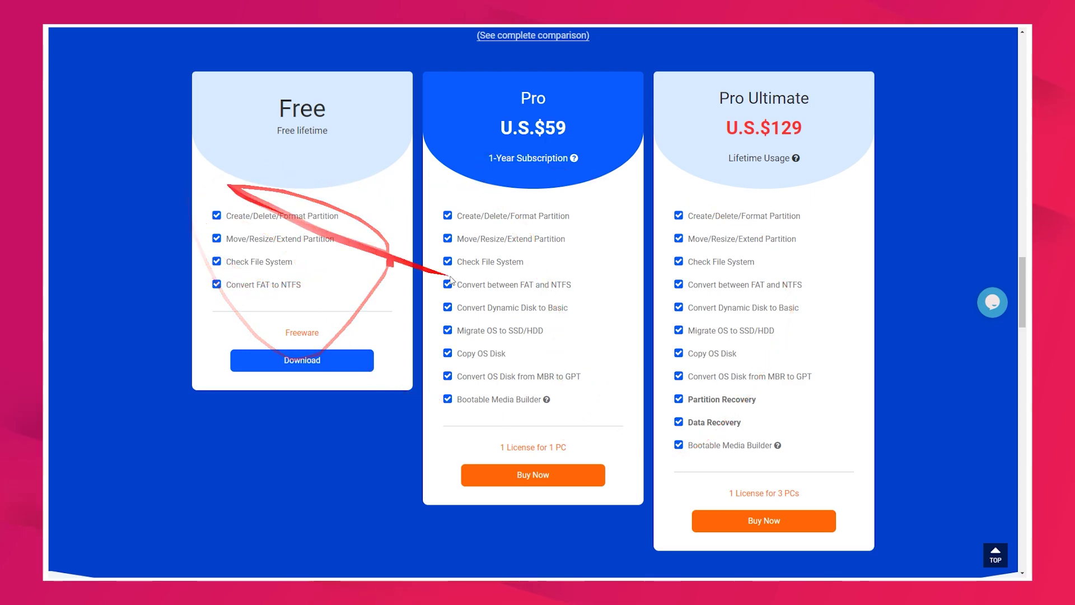
scroll(497, 267, "down", 8)
scroll(498, 271, "down", 6)
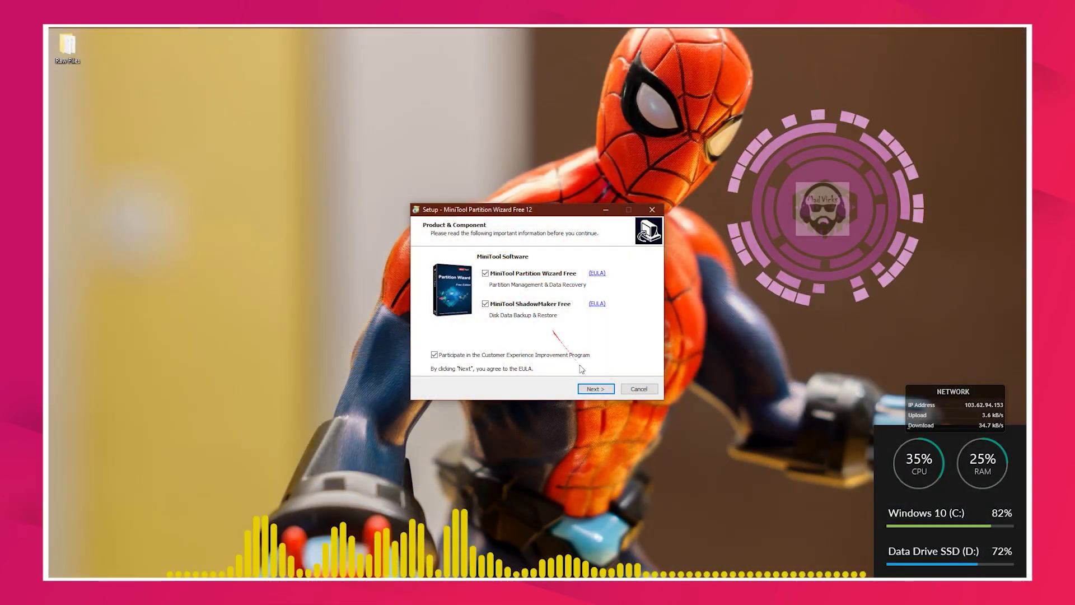
- Install MiniTool Partition Wizard Free in its existing default folder, without ShadowMaker Free or the Customer Experience Improvement Program
left_click(490, 302)
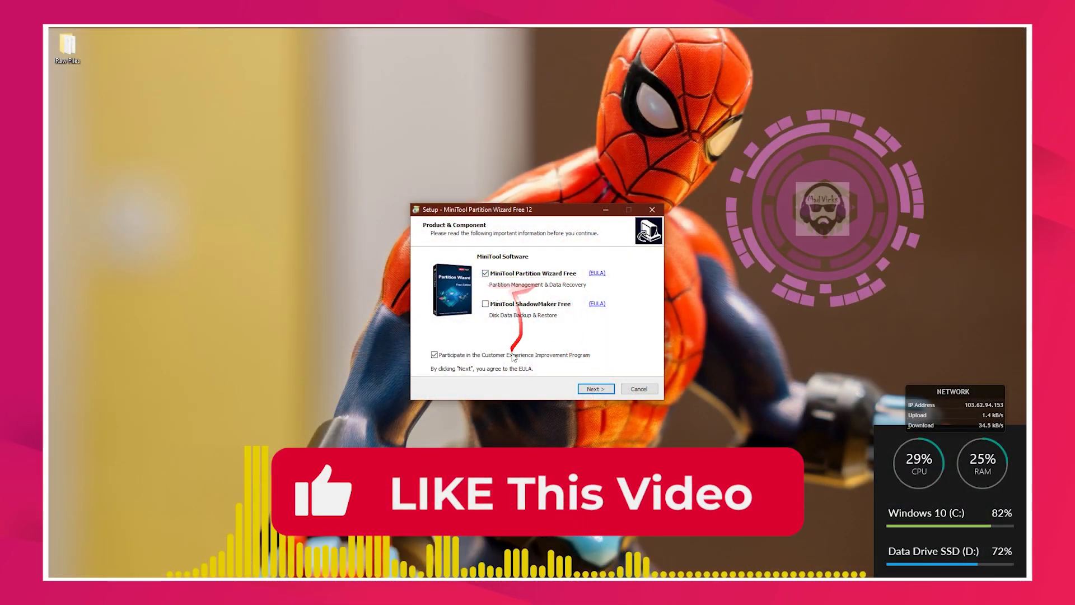
left_click(442, 356)
left_click(598, 389)
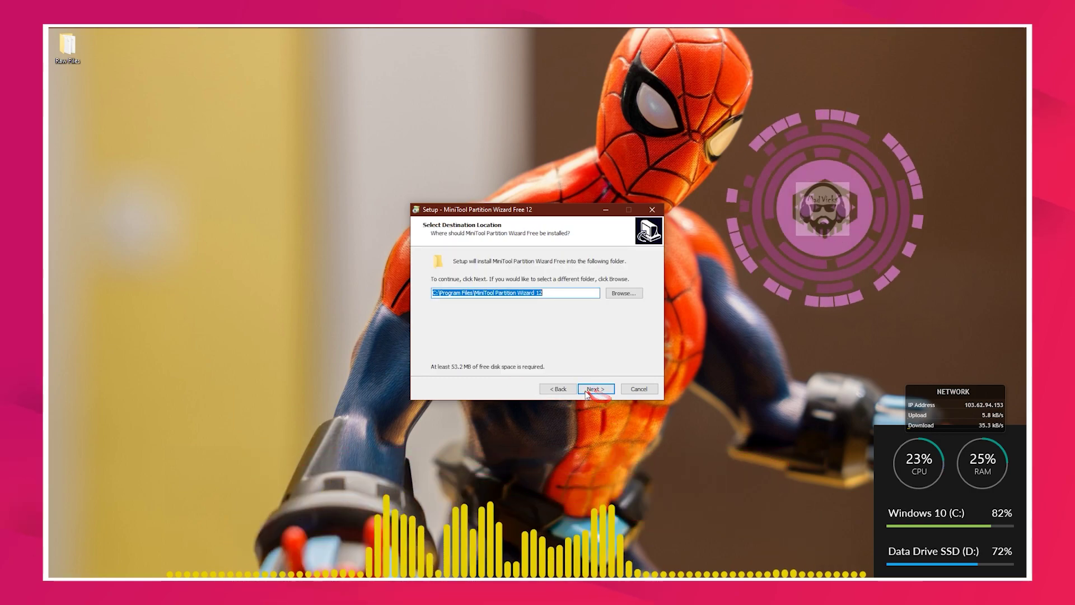
left_click(599, 391)
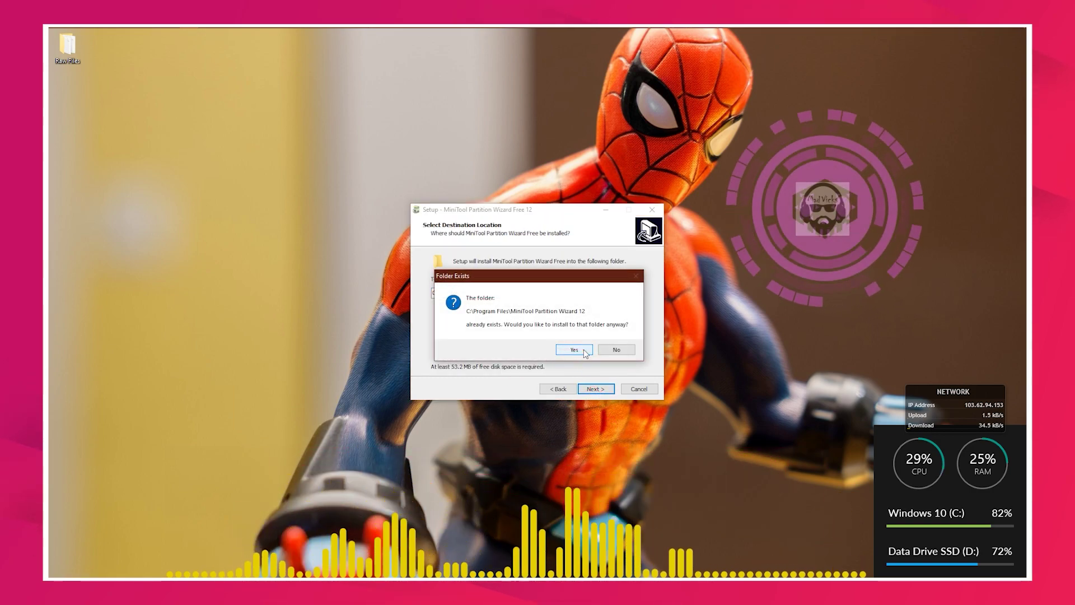
left_click(585, 351)
left_click(597, 390)
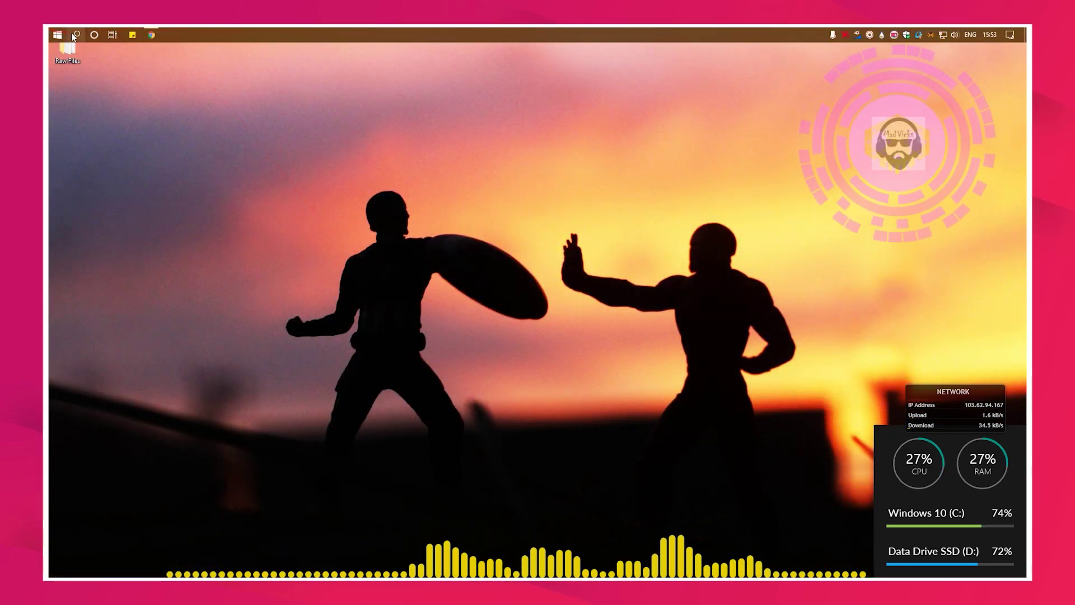
- Search Windows for MiniTool Partition Wizard and launch it
left_click(72, 32)
type("mi")
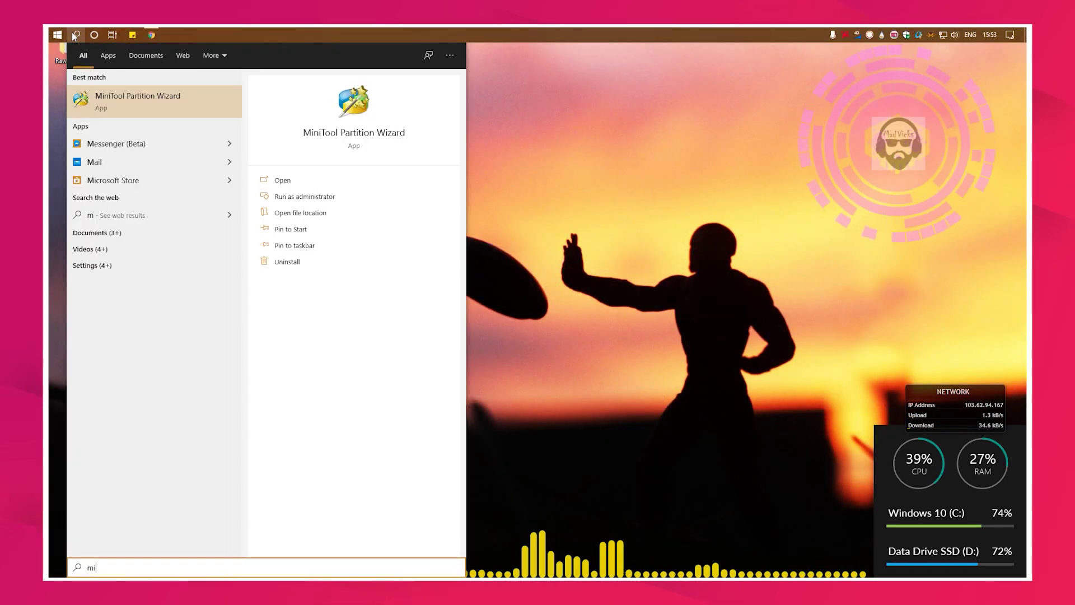
left_click(72, 32)
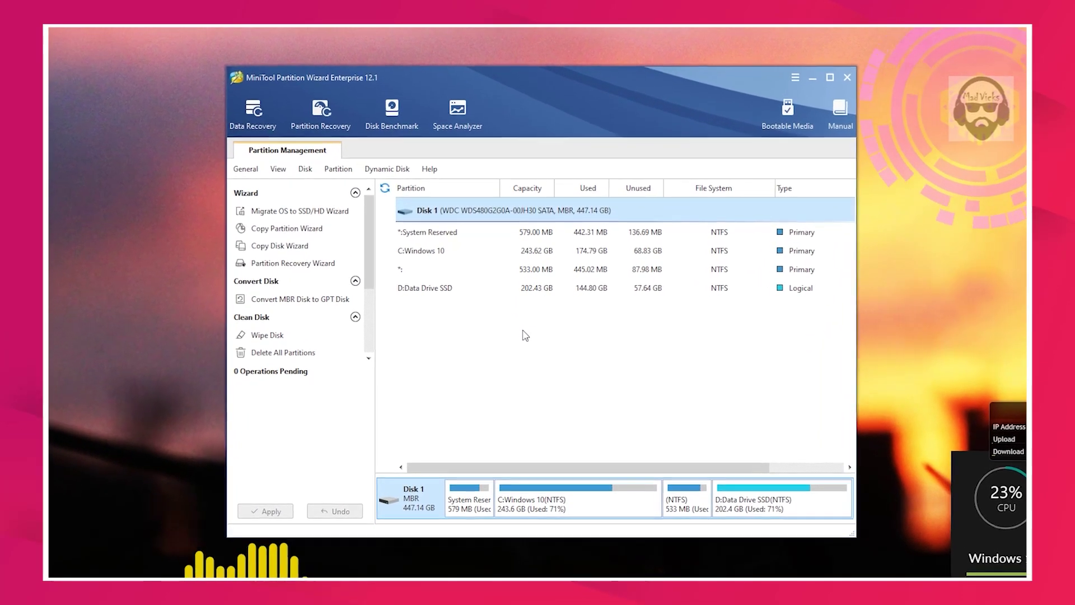
- Shrink the D: Data Drive SSD partition to 183.99 GB, leaving 18.44 GB of unallocated space after it
left_click(498, 252)
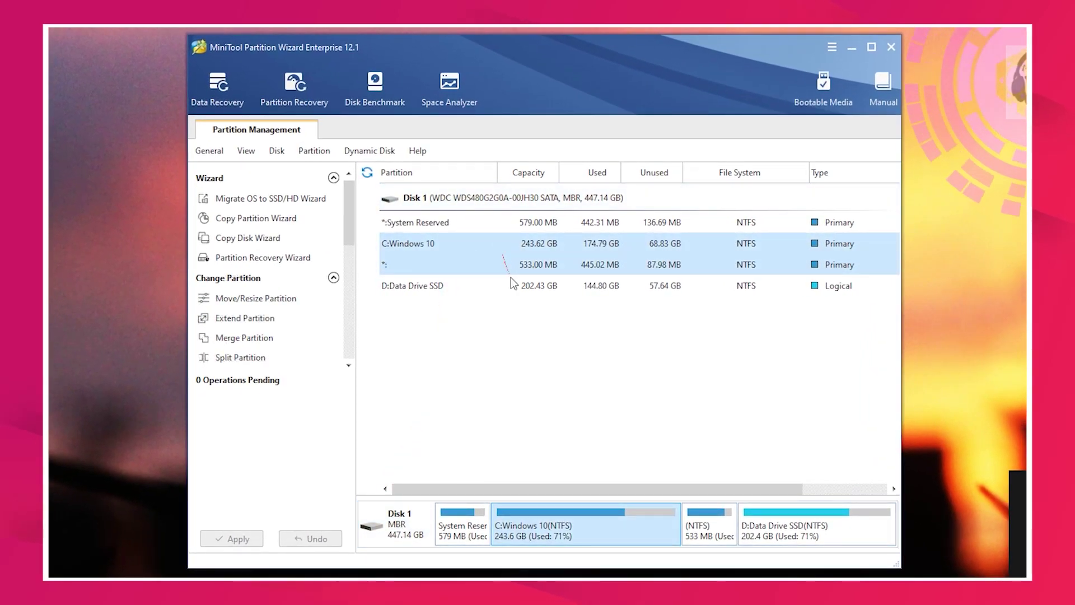
left_click(512, 286)
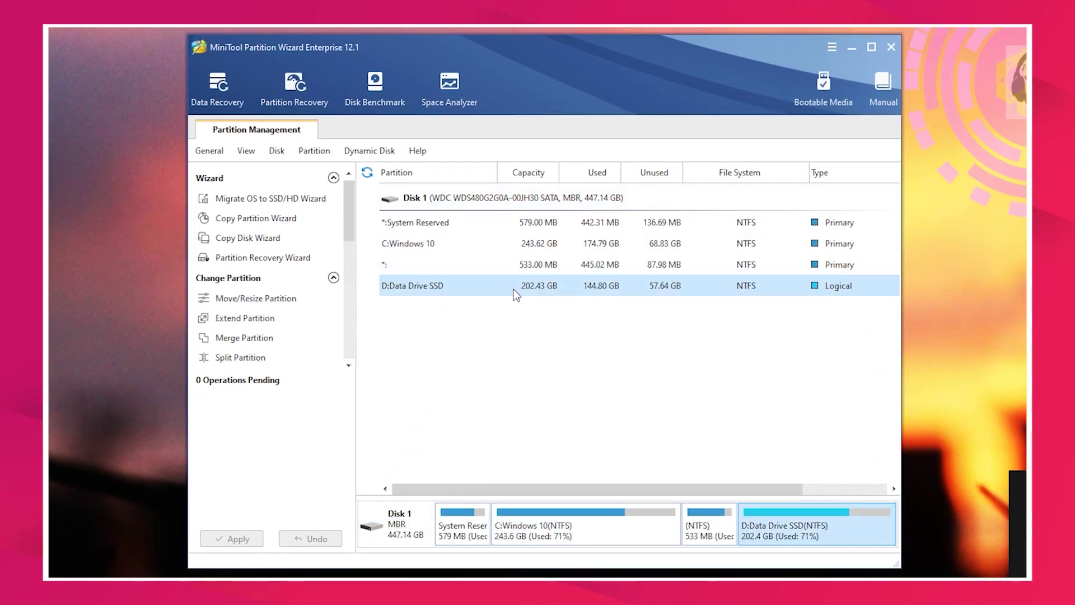
right_click(515, 294)
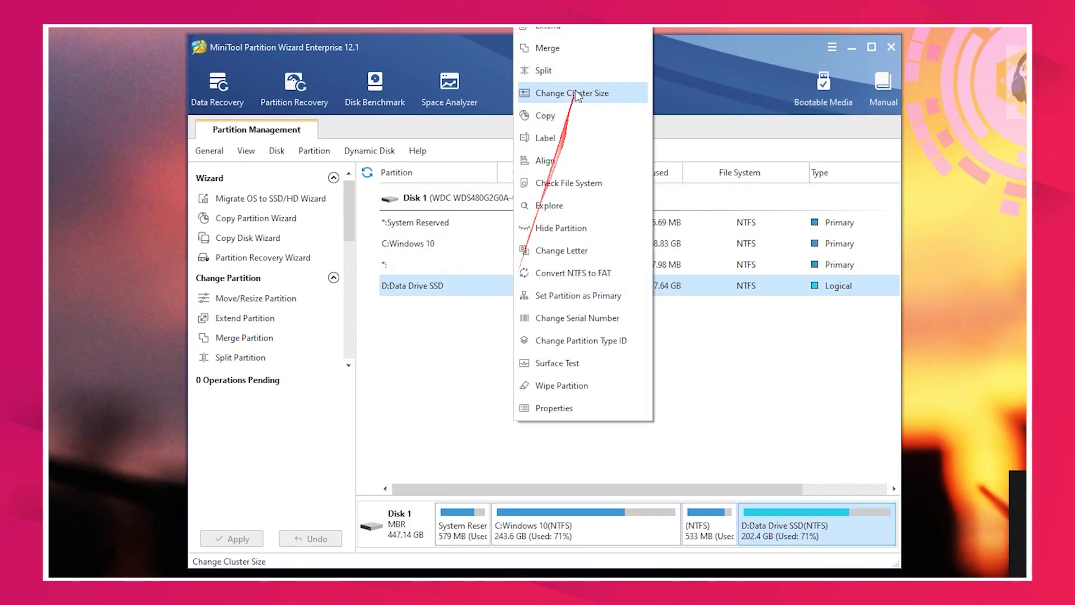
left_click(581, 11)
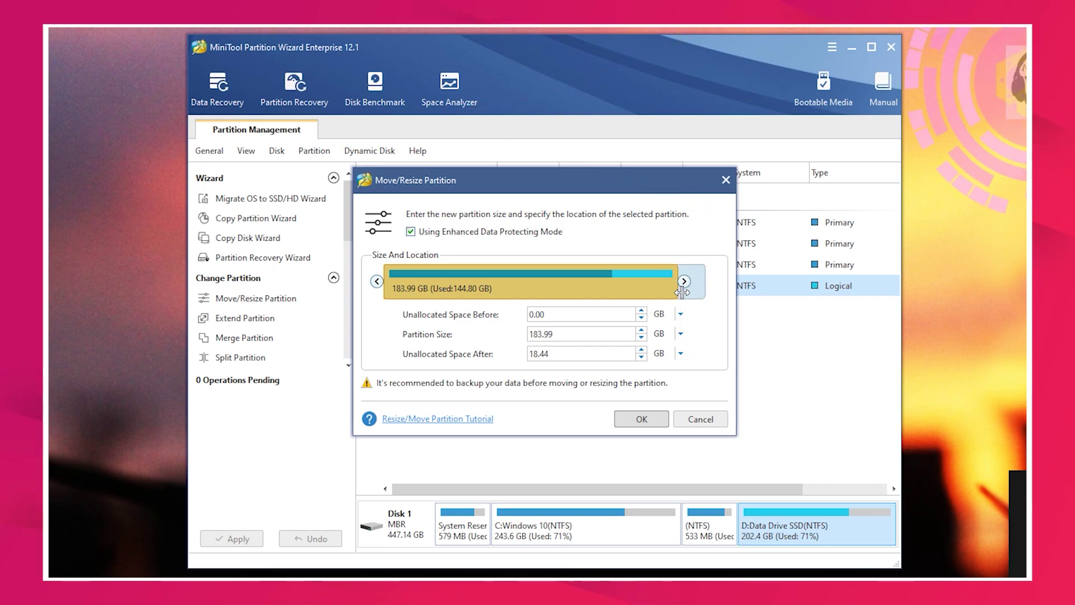
left_click(641, 418)
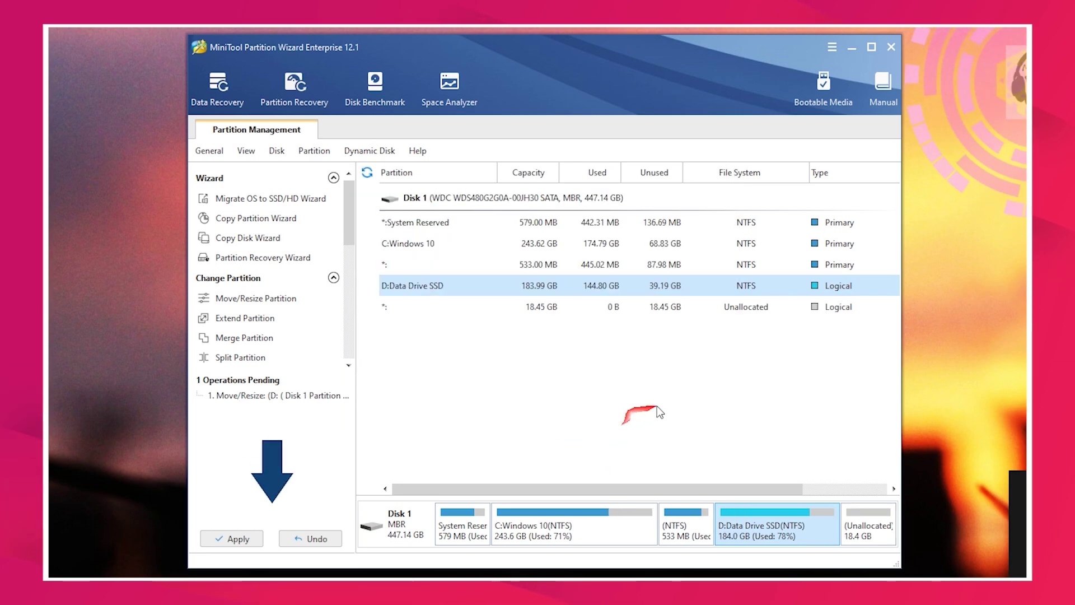
- Apply the pending resize of the D: partition and close the completion notice
left_click(227, 537)
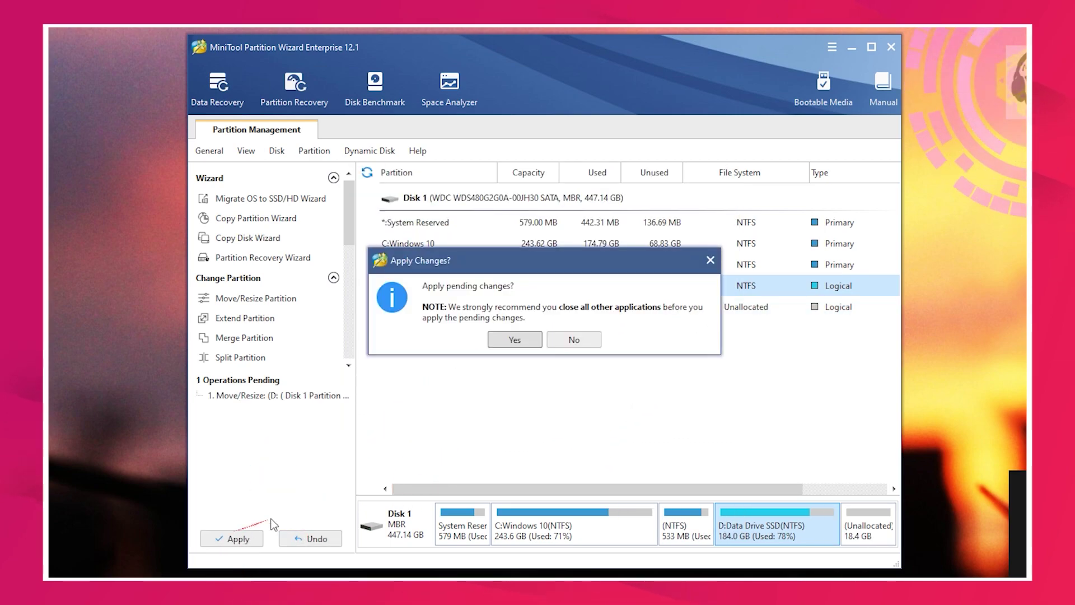
left_click(505, 339)
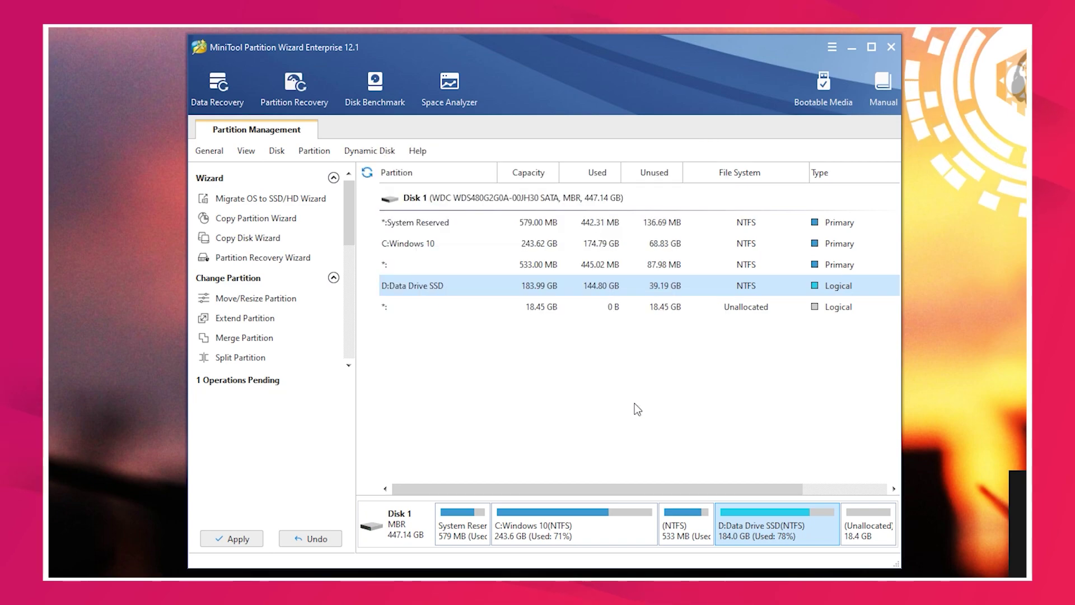
left_click(548, 333)
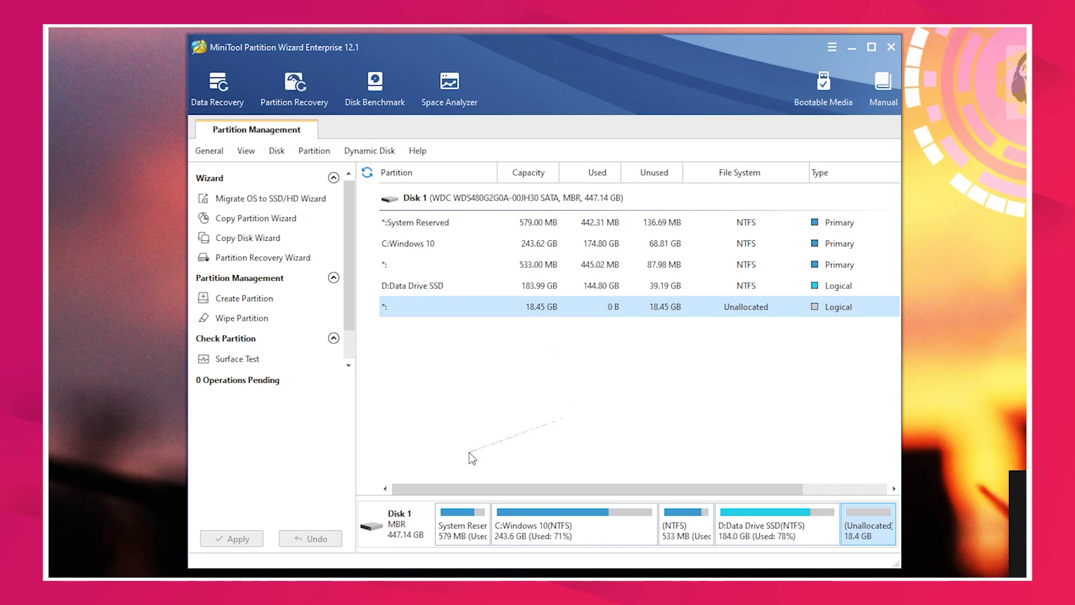
- Set up a logical NTFS partition labelled Test MV with drive letter E: using all 18.45 GB of the unallocated space
right_click(596, 307)
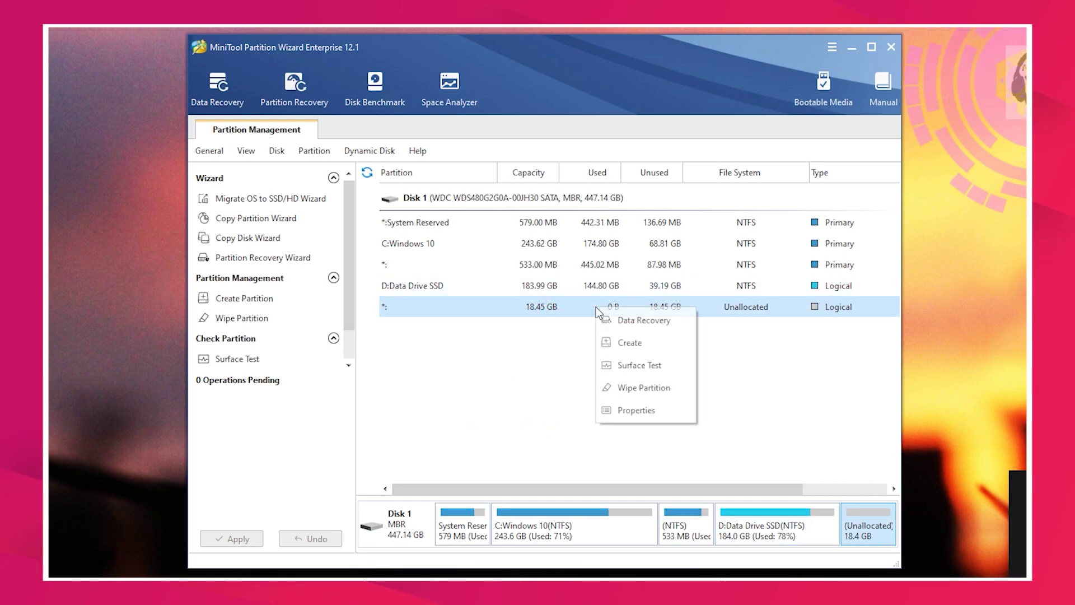
left_click(620, 336)
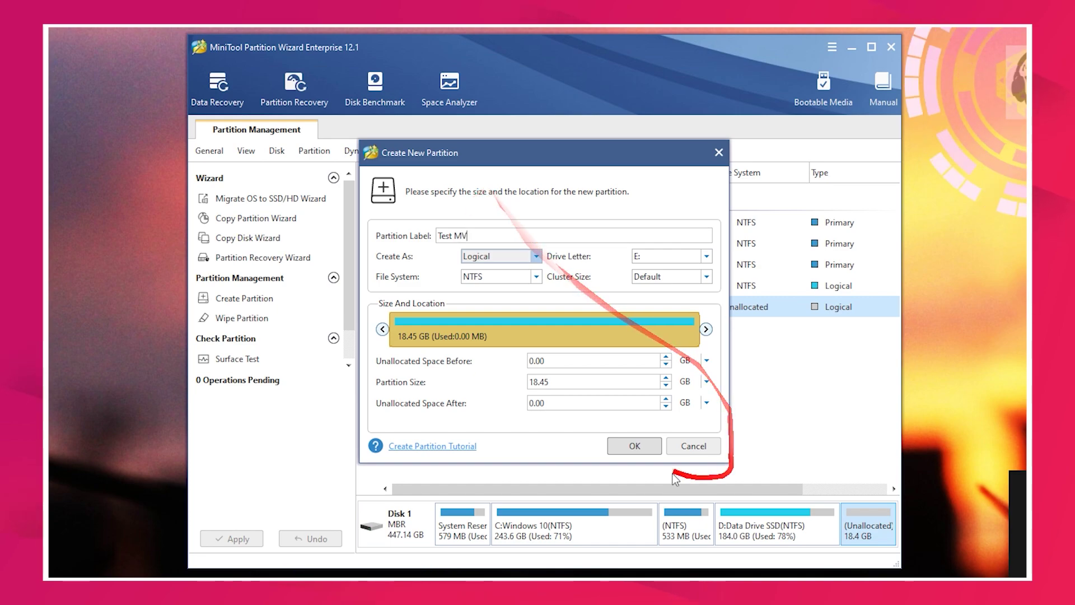
left_click(634, 445)
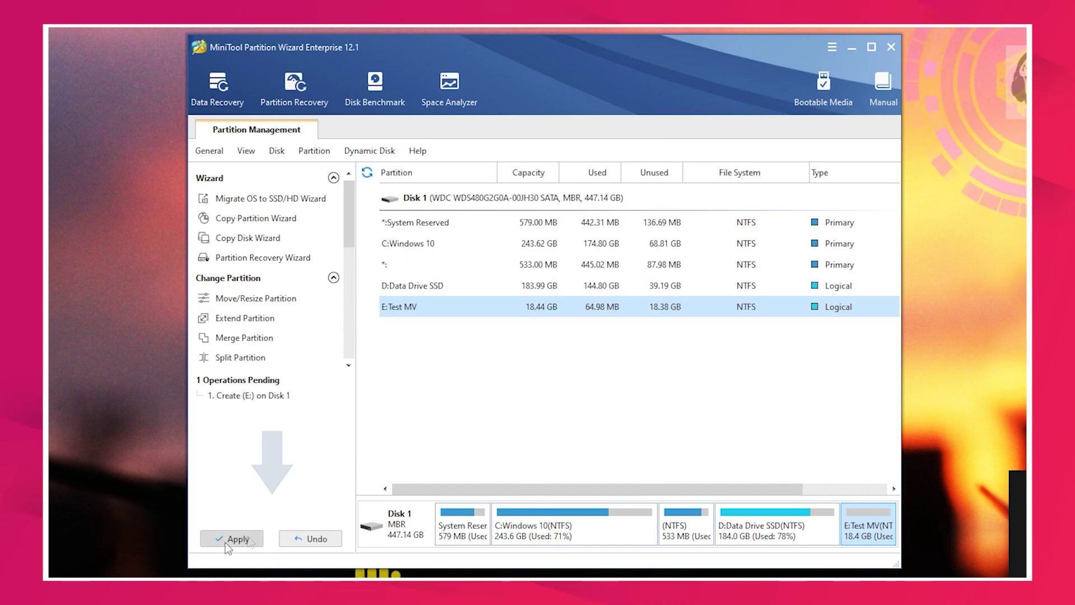
- Apply the pending creation of the Test MV partition, then open This PC in File Explorer to check the drive
left_click(225, 539)
left_click(499, 340)
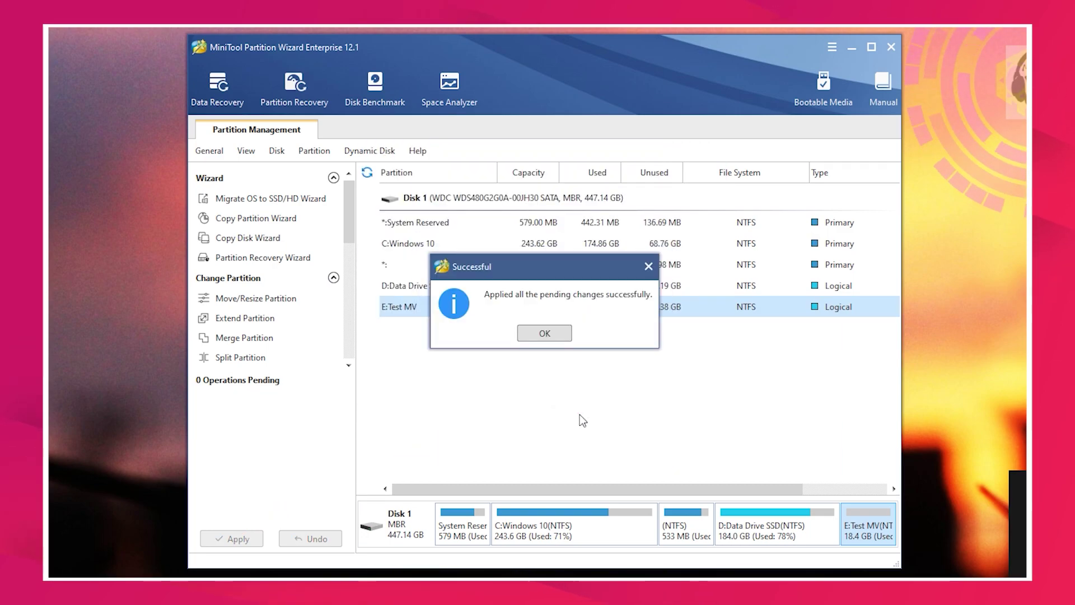
left_click(547, 334)
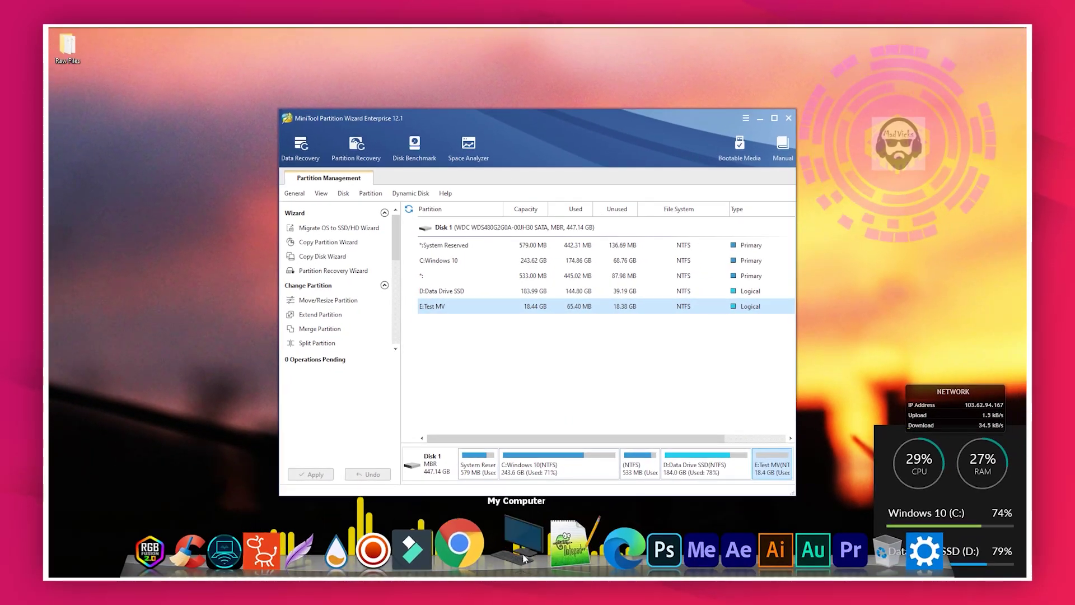
left_click(525, 558)
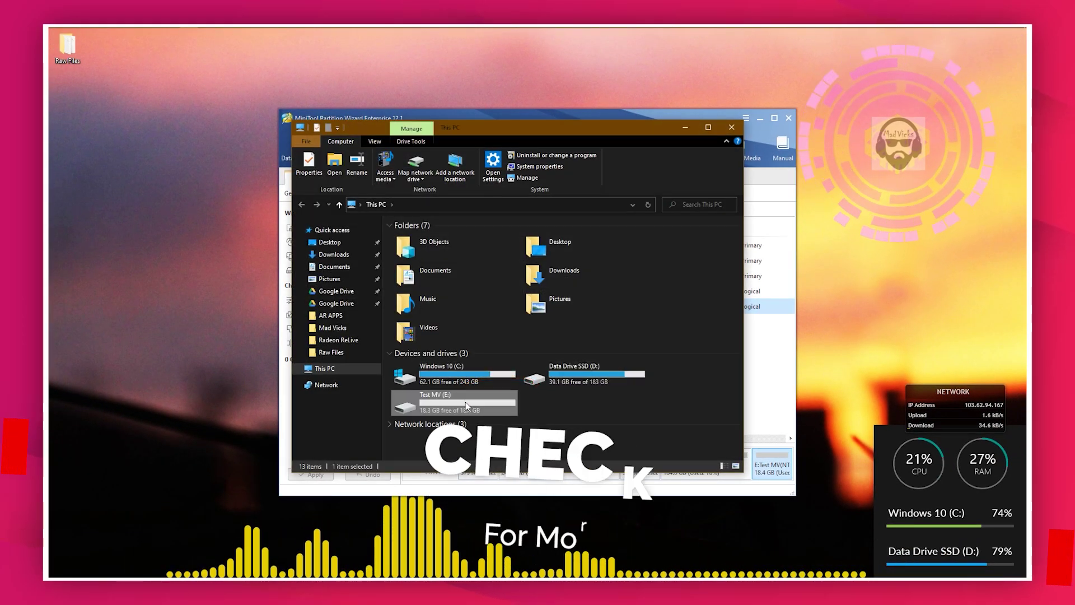